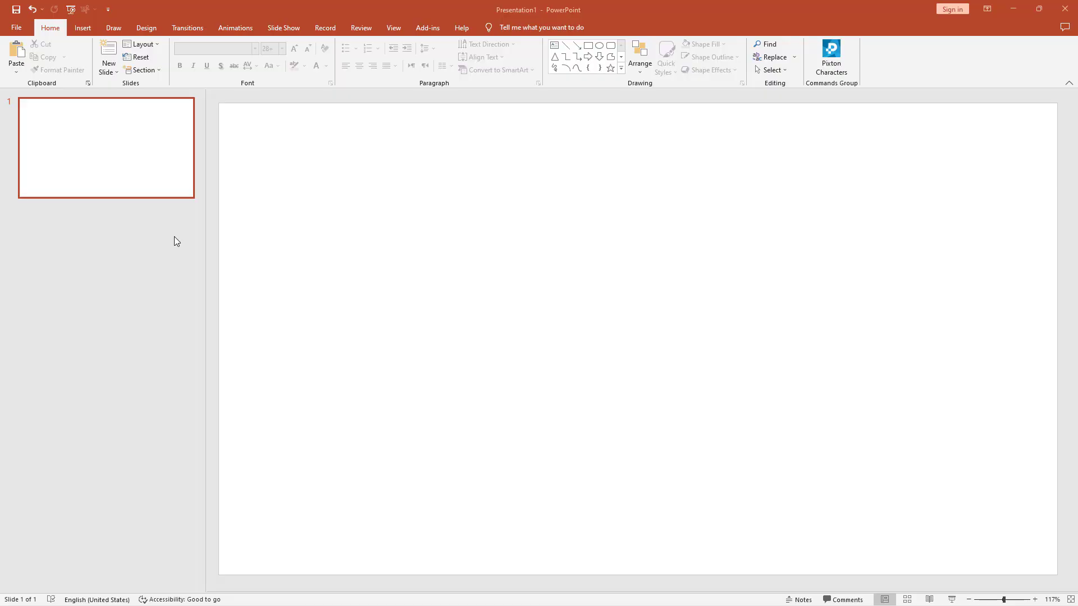
Open the Stock 3D Models library from Insert > 3D Models
{"action": "left_click", "coordinate": [82, 29]}
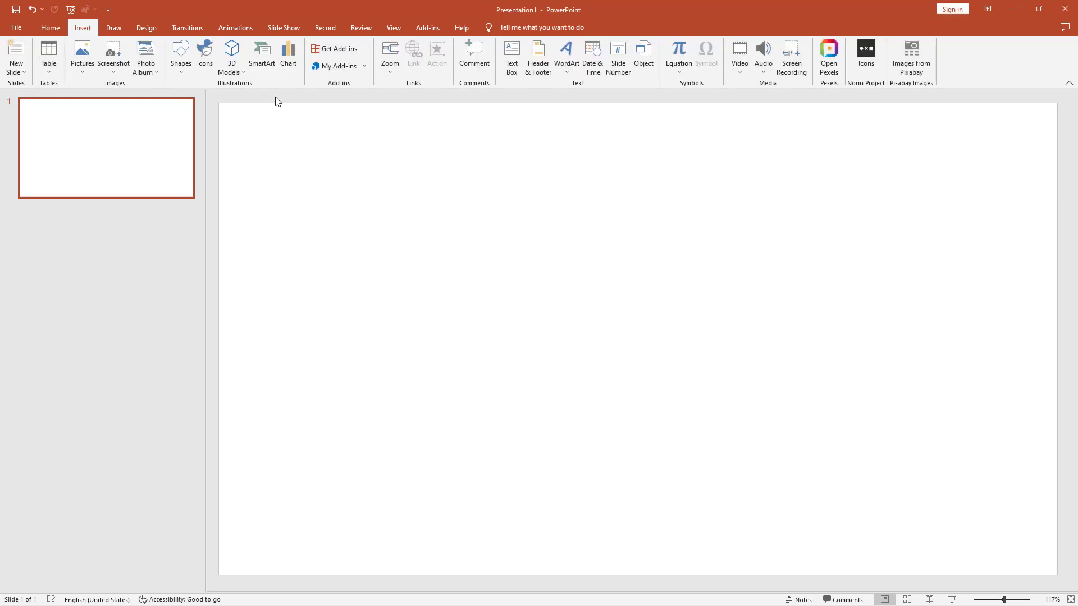
{"action": "left_click", "coordinate": [230, 78]}
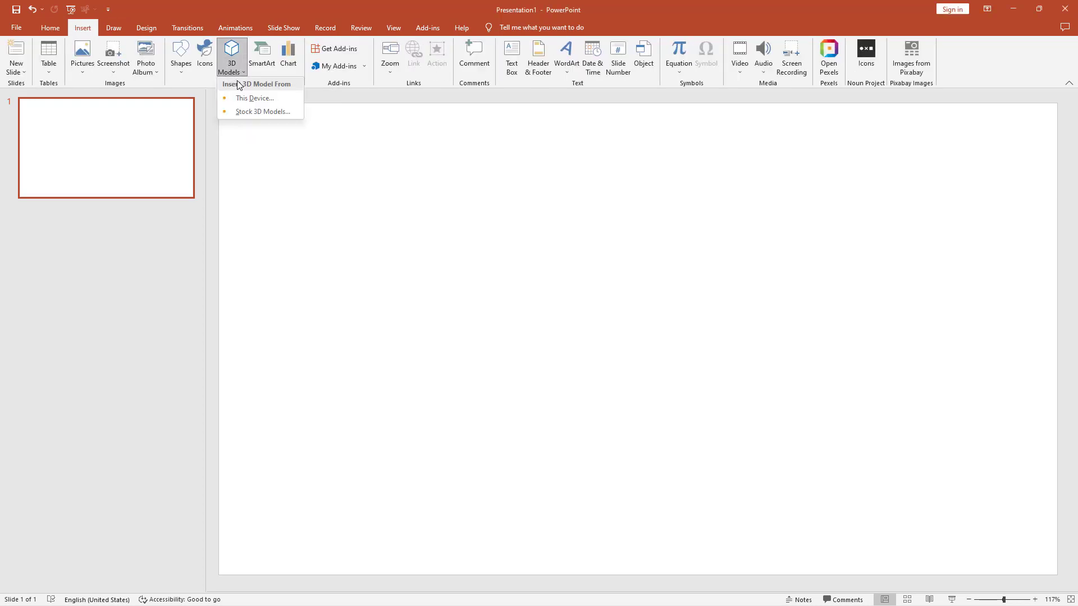
{"action": "left_click", "coordinate": [236, 113]}
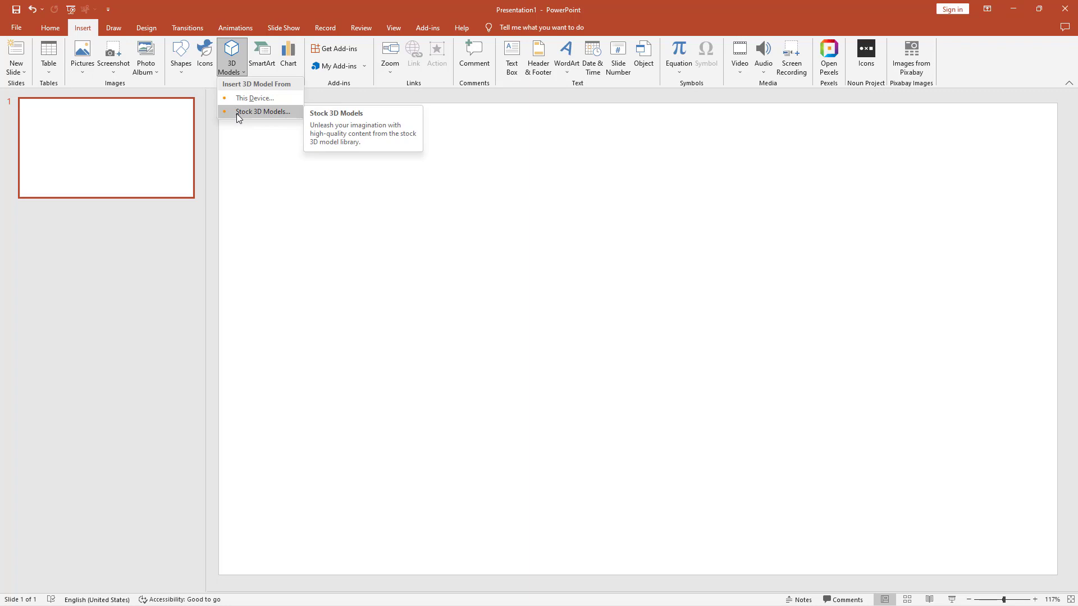
{"action": "left_click", "coordinate": [237, 113]}
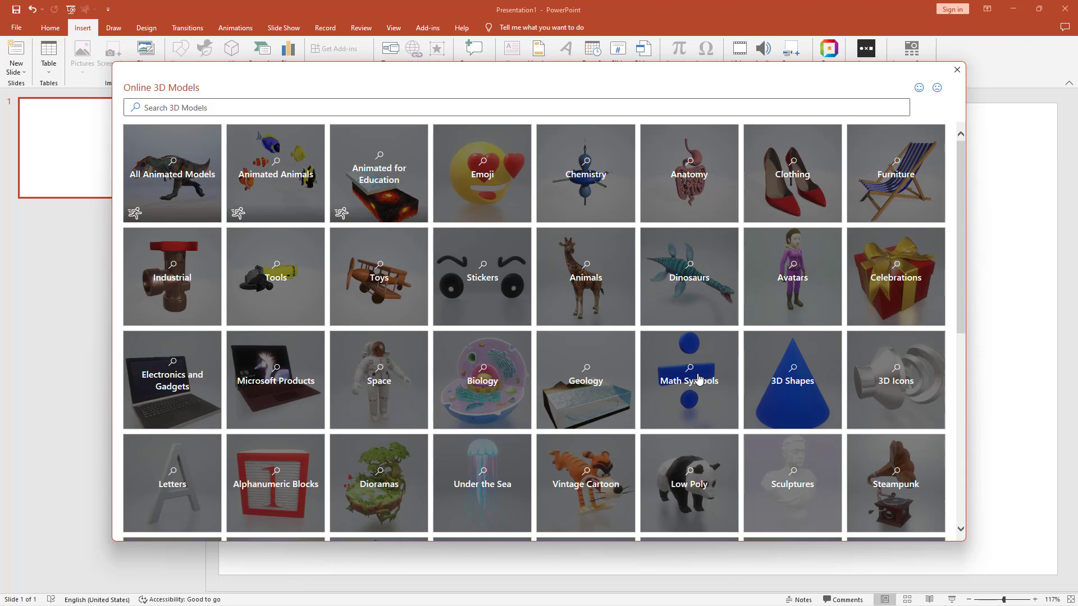
Browse the category gallery, from All Animated Models down to Medical
{"action": "scroll", "coordinate": [699, 379], "scroll_direction": "down", "scroll_amount": 3}
{"action": "scroll", "coordinate": [699, 378], "scroll_direction": "down", "scroll_amount": 3}
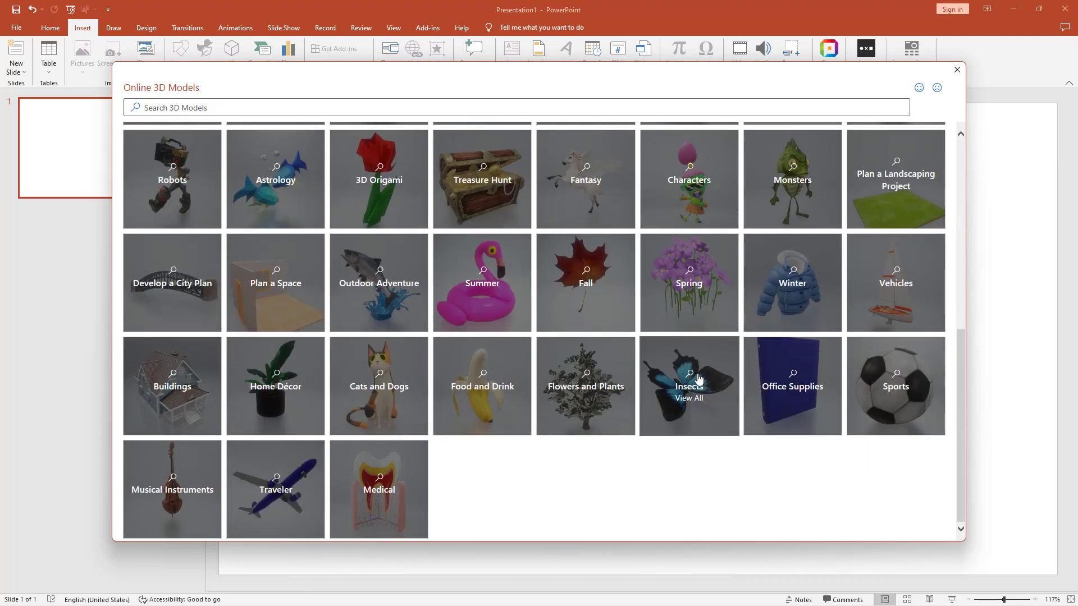
{"action": "scroll", "coordinate": [699, 379], "scroll_direction": "up", "scroll_amount": 2}
{"action": "scroll", "coordinate": [652, 369], "scroll_direction": "up", "scroll_amount": 5}
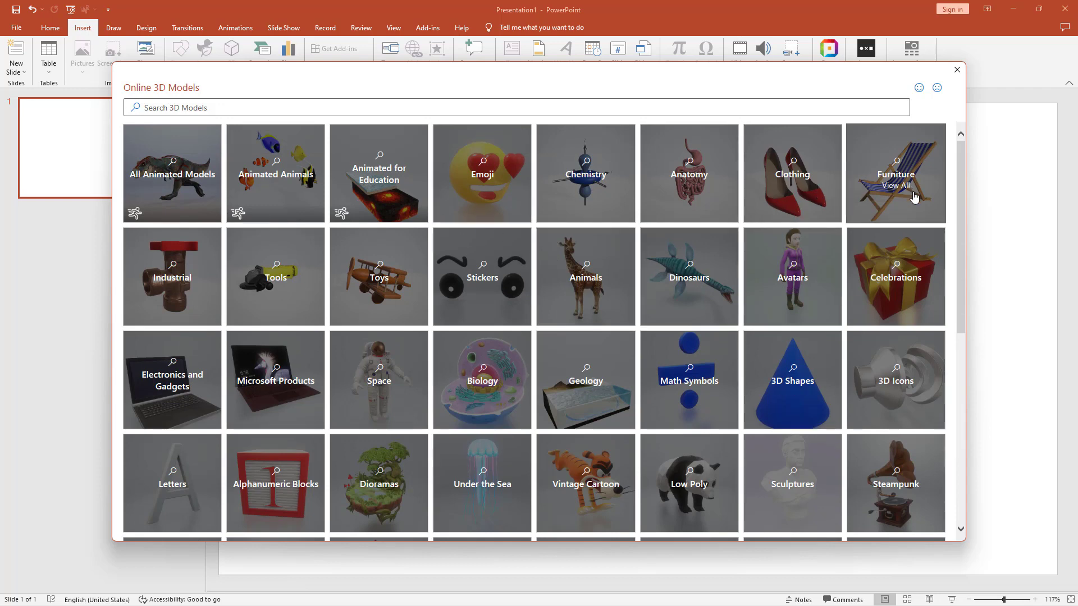
{"action": "scroll", "coordinate": [775, 309], "scroll_direction": "down", "scroll_amount": 3}
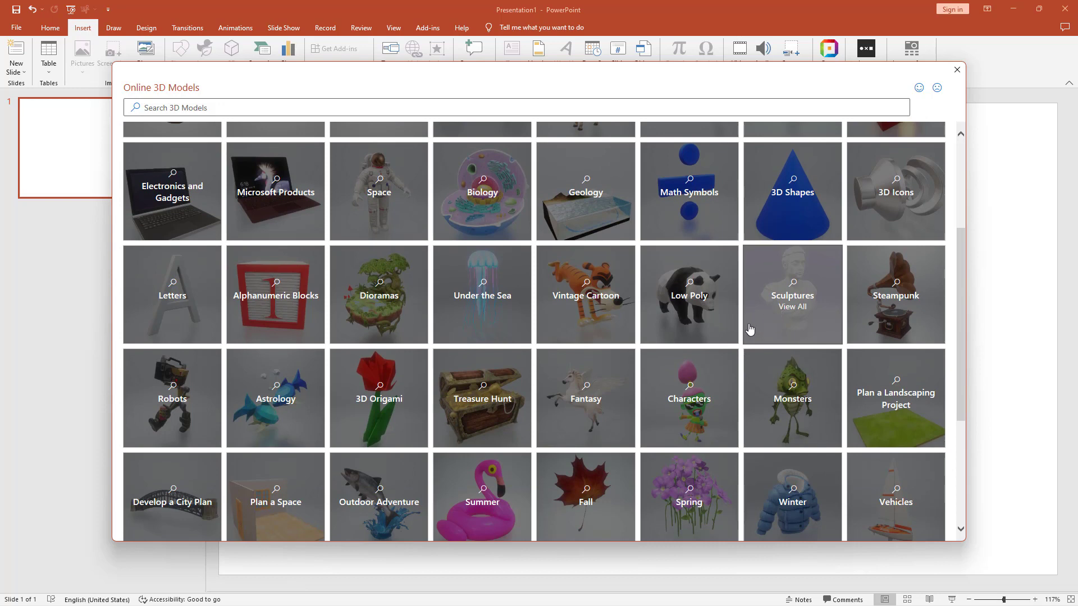
{"action": "scroll", "coordinate": [741, 312], "scroll_direction": "down", "scroll_amount": 1}
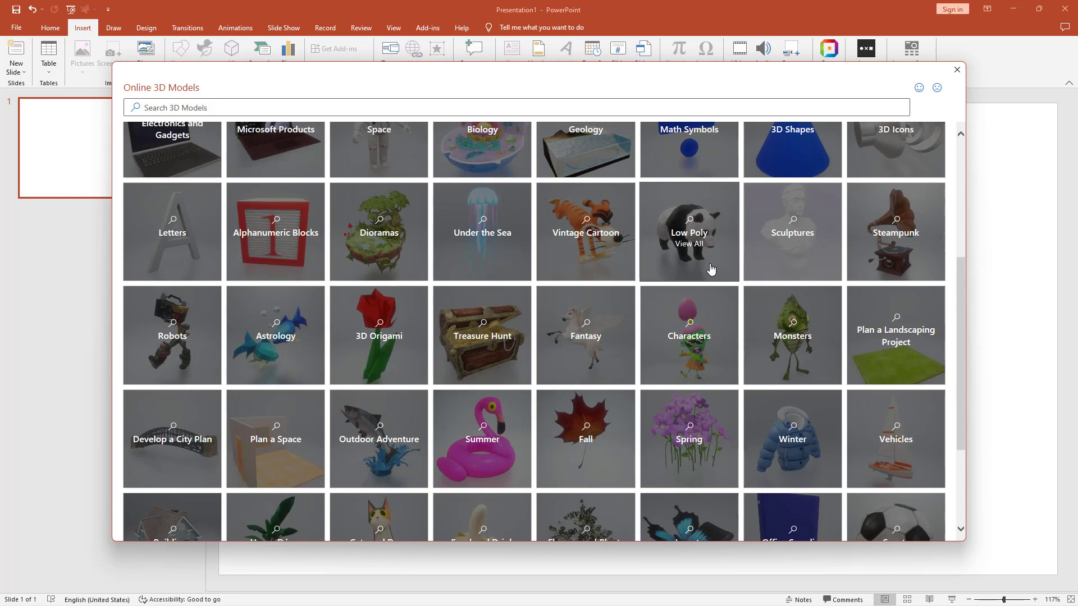
{"action": "scroll", "coordinate": [711, 270], "scroll_direction": "down", "scroll_amount": 3}
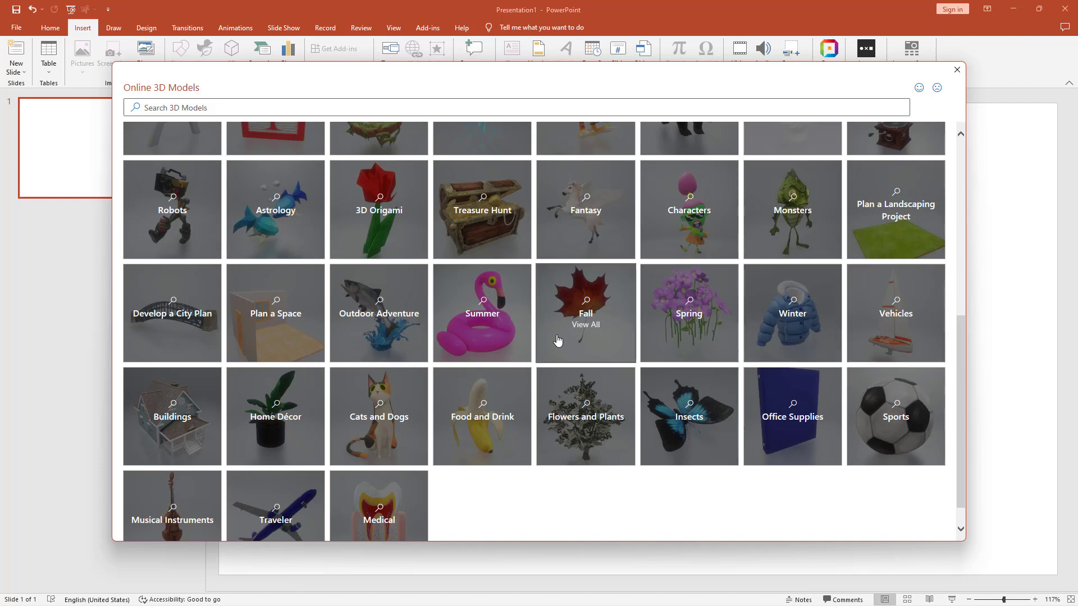
{"action": "scroll", "coordinate": [284, 343], "scroll_direction": "down", "scroll_amount": 1}
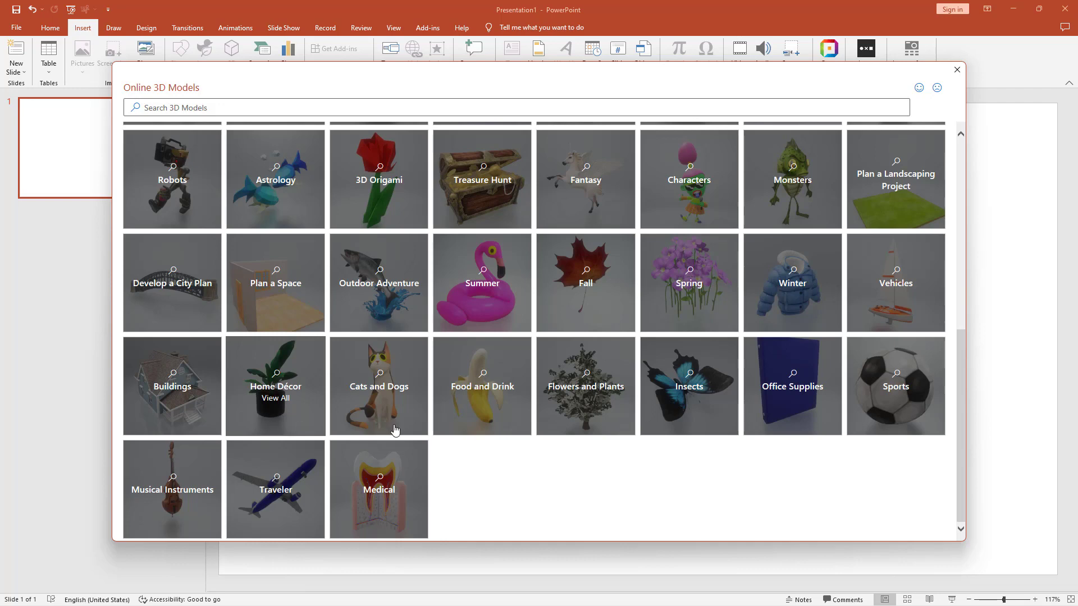
{"action": "scroll", "coordinate": [683, 433], "scroll_direction": "up", "scroll_amount": 10}
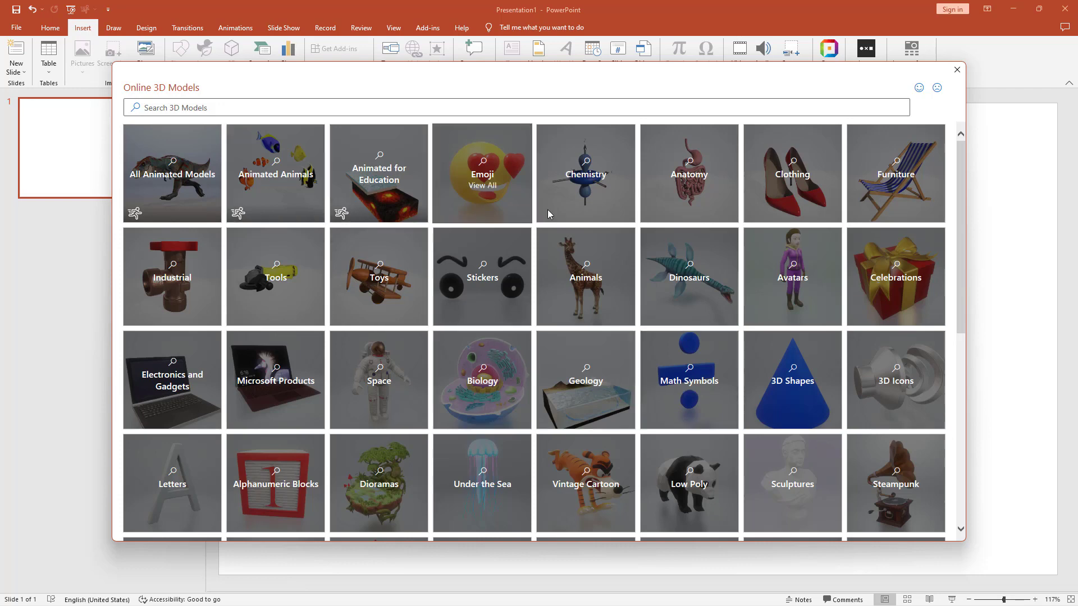
Insert the animated floating astronaut from the Space category onto the slide
{"action": "left_click", "coordinate": [371, 379]}
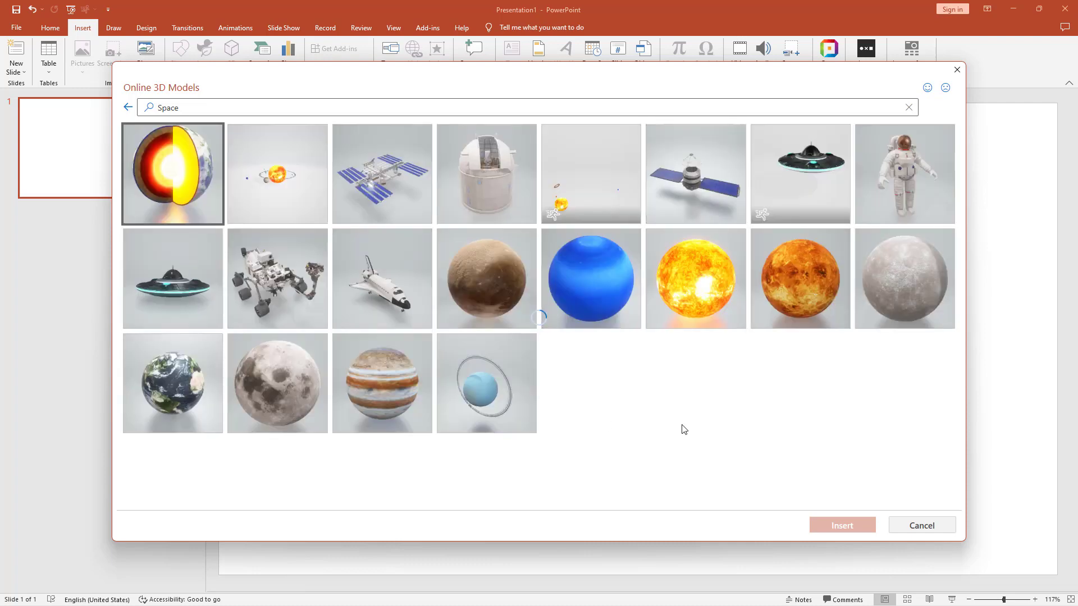
{"action": "scroll", "coordinate": [550, 494], "scroll_direction": "down", "scroll_amount": 1}
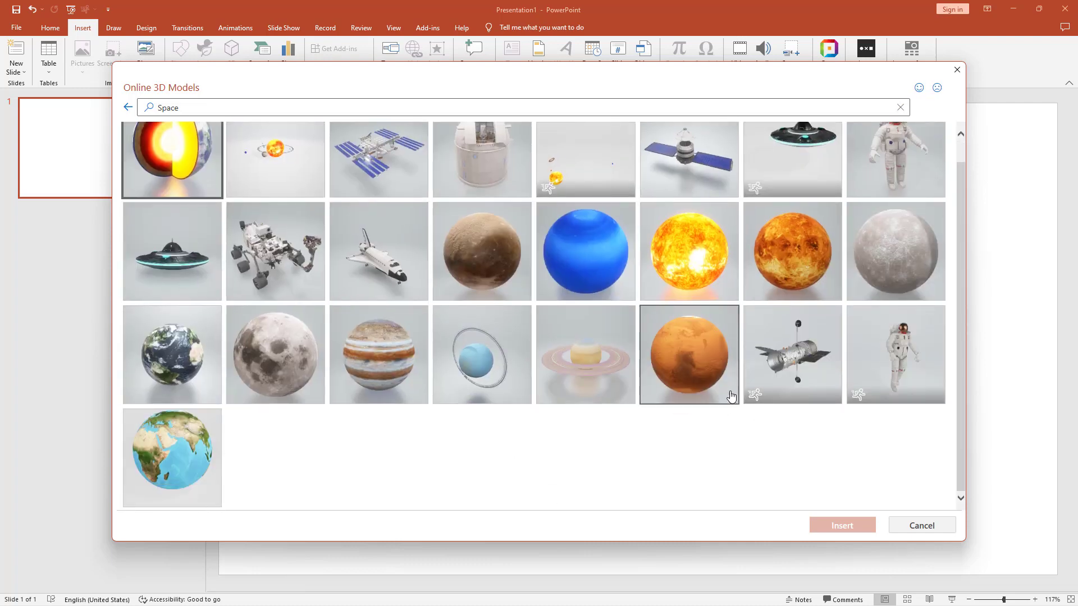
{"action": "scroll", "coordinate": [731, 396], "scroll_direction": "up", "scroll_amount": 1}
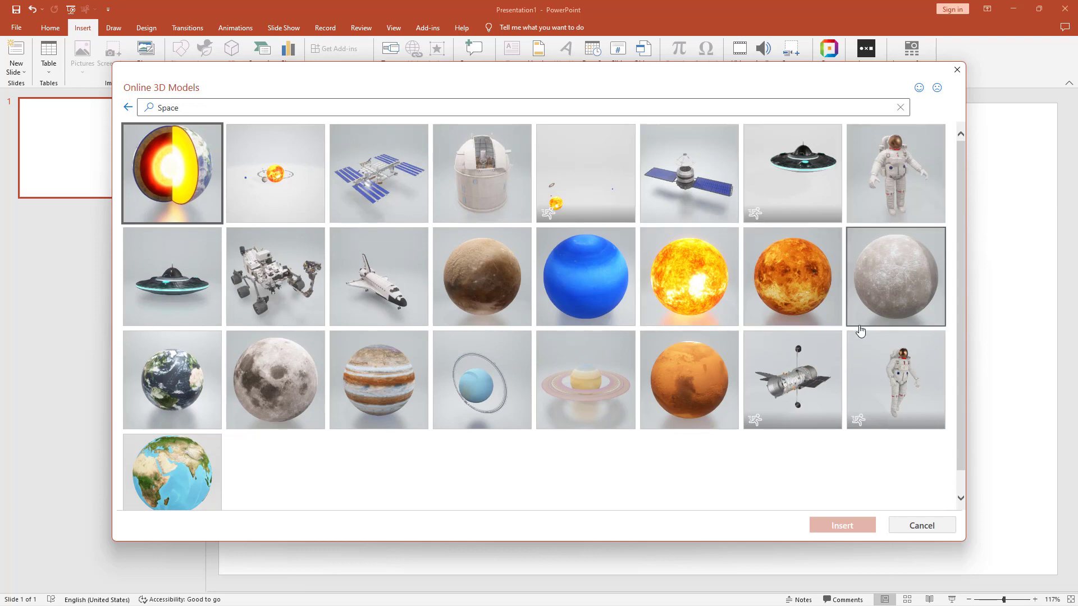
{"action": "left_click", "coordinate": [893, 387]}
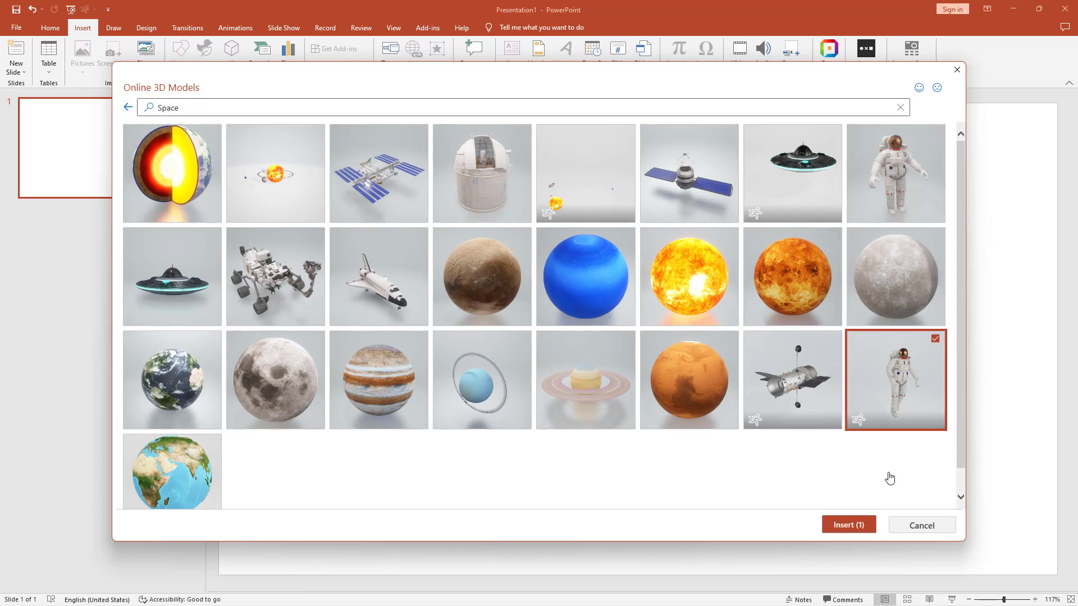
{"action": "left_click", "coordinate": [847, 528]}
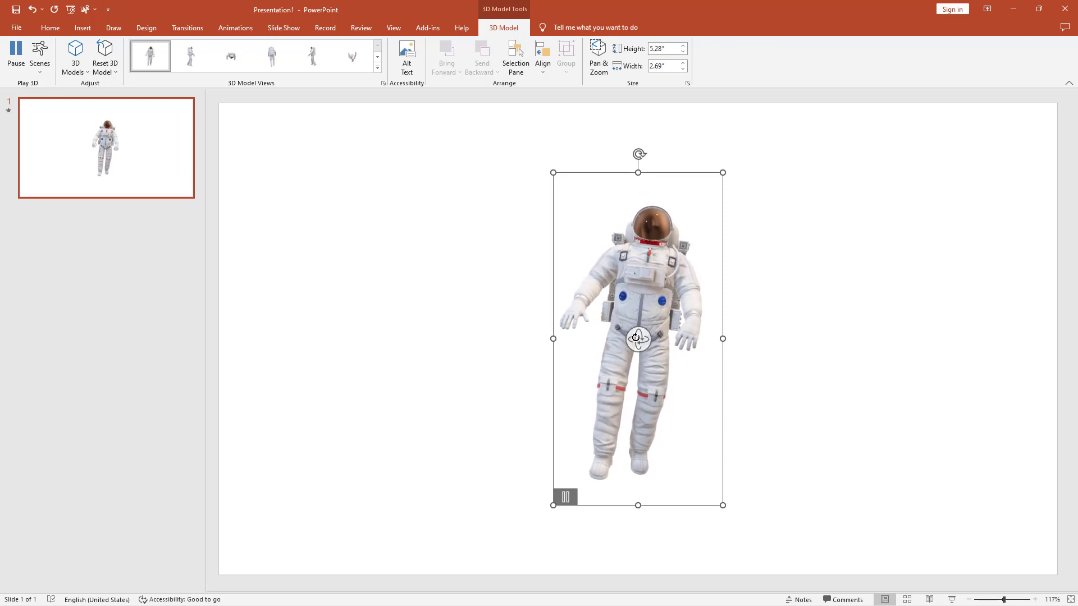
Rotate the astronaut in 3D until it faces mostly forward, turned slightly aside
{"action": "mouse_move", "coordinate": [635, 337]}
{"action": "left_mouse_down"}
{"action": "mouse_move", "coordinate": [674, 357]}
{"action": "mouse_move", "coordinate": [482, 366]}
{"action": "left_mouse_up"}
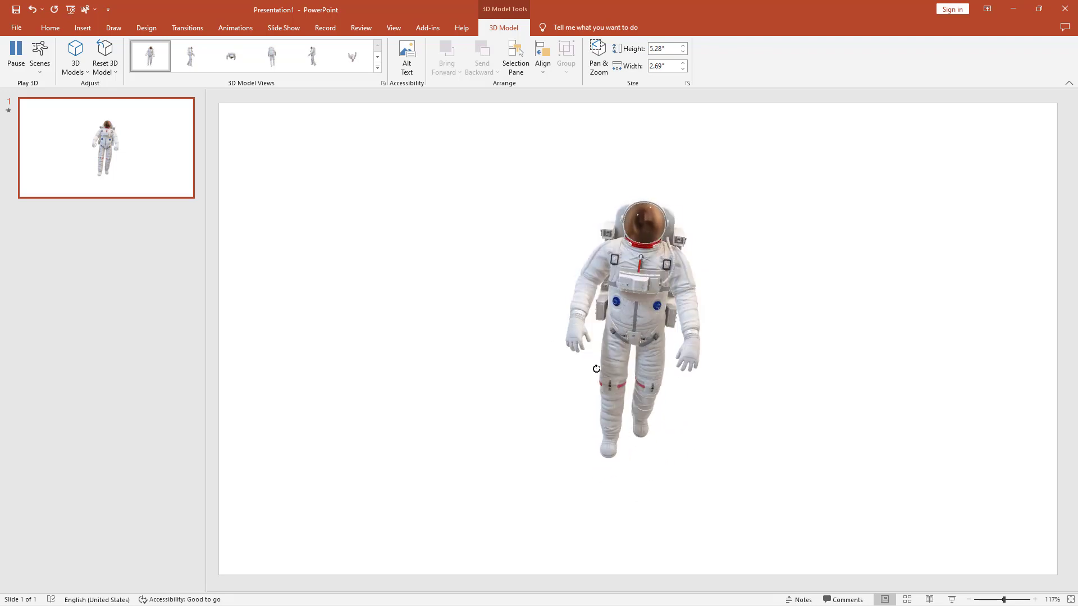
{"action": "left_click_drag", "start_coordinate": [634, 334], "coordinate": [618, 332]}
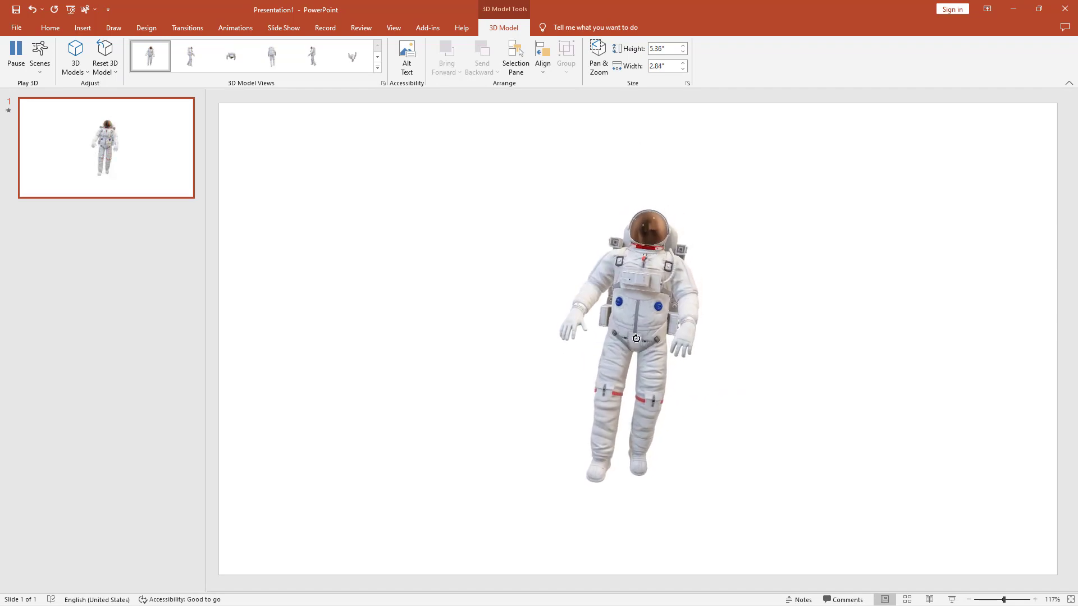
{"action": "mouse_move", "coordinate": [618, 332]}
{"action": "left_mouse_down"}
{"action": "mouse_move", "coordinate": [655, 352]}
{"action": "mouse_move", "coordinate": [568, 342]}
{"action": "left_mouse_up"}
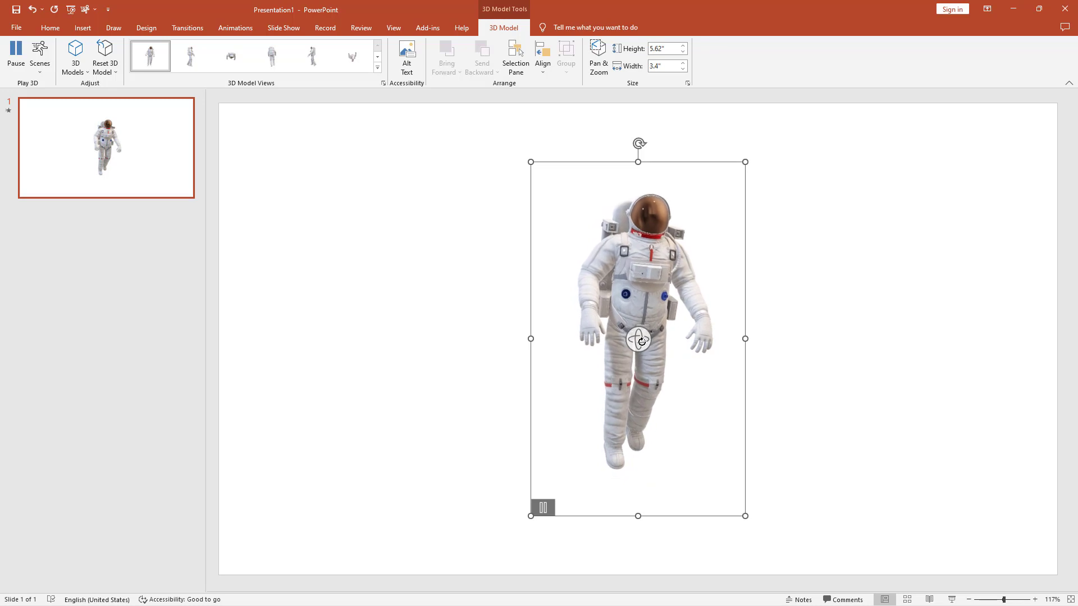
{"action": "left_click_drag", "start_coordinate": [640, 340], "coordinate": [635, 338]}
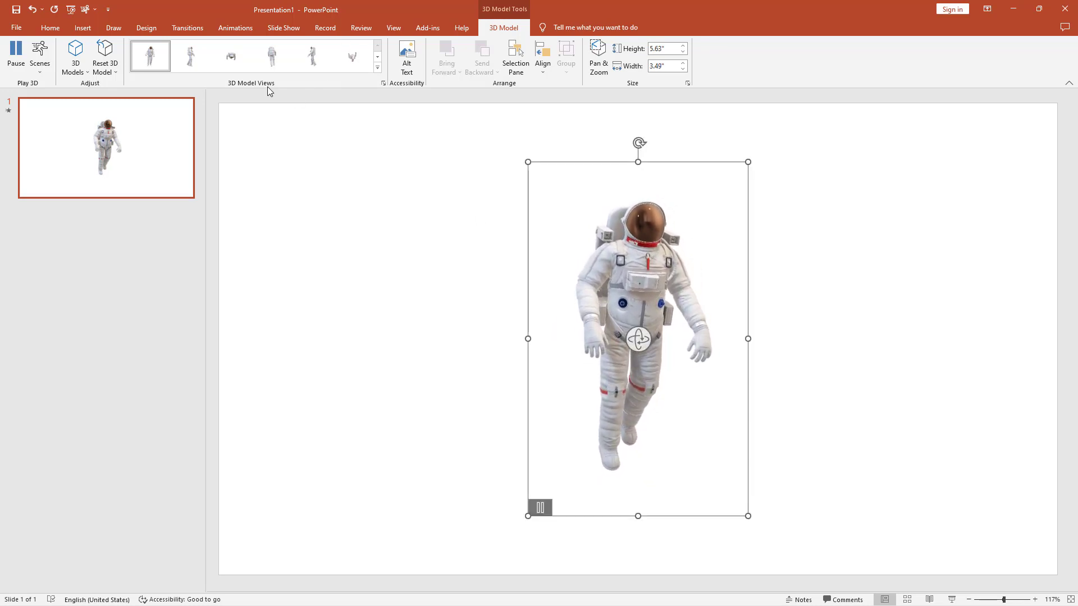
Apply the top preset 3D view to the astronaut, after trying the side view
{"action": "left_click", "coordinate": [377, 68]}
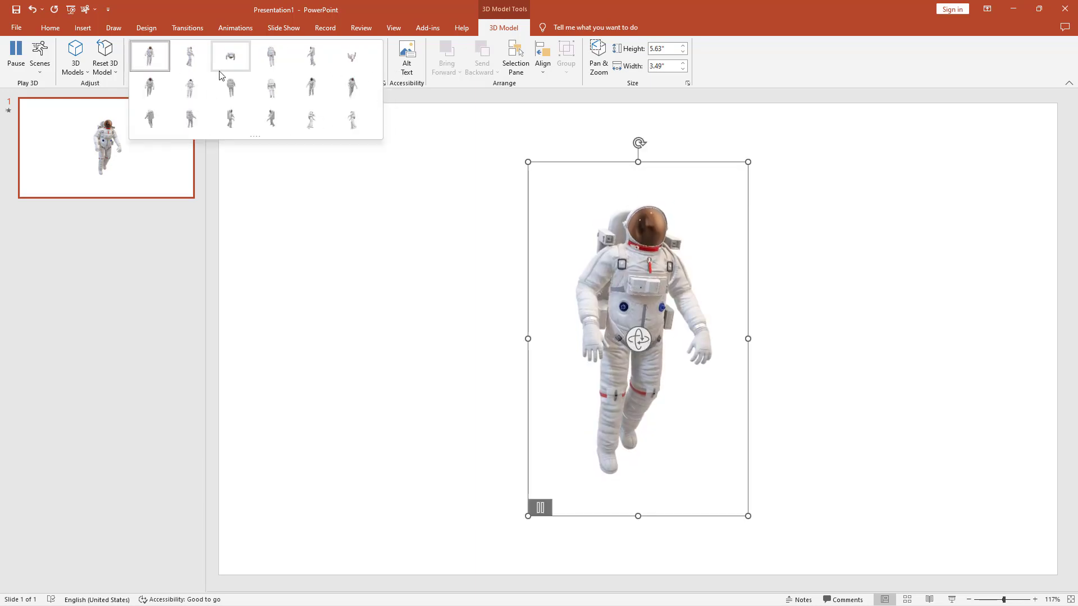
{"action": "left_click", "coordinate": [191, 63]}
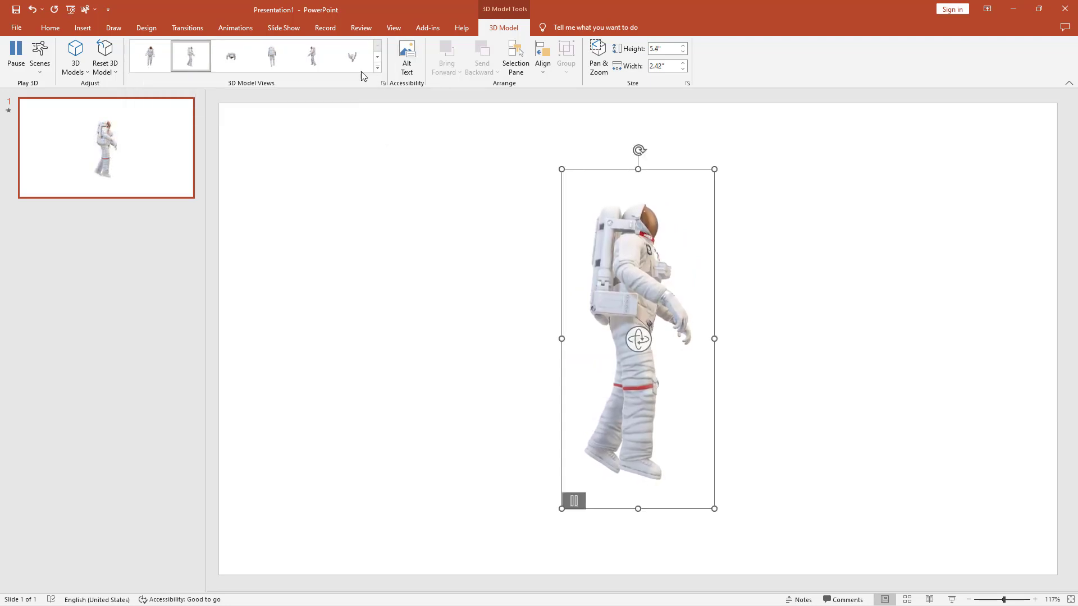
{"action": "left_click", "coordinate": [377, 68]}
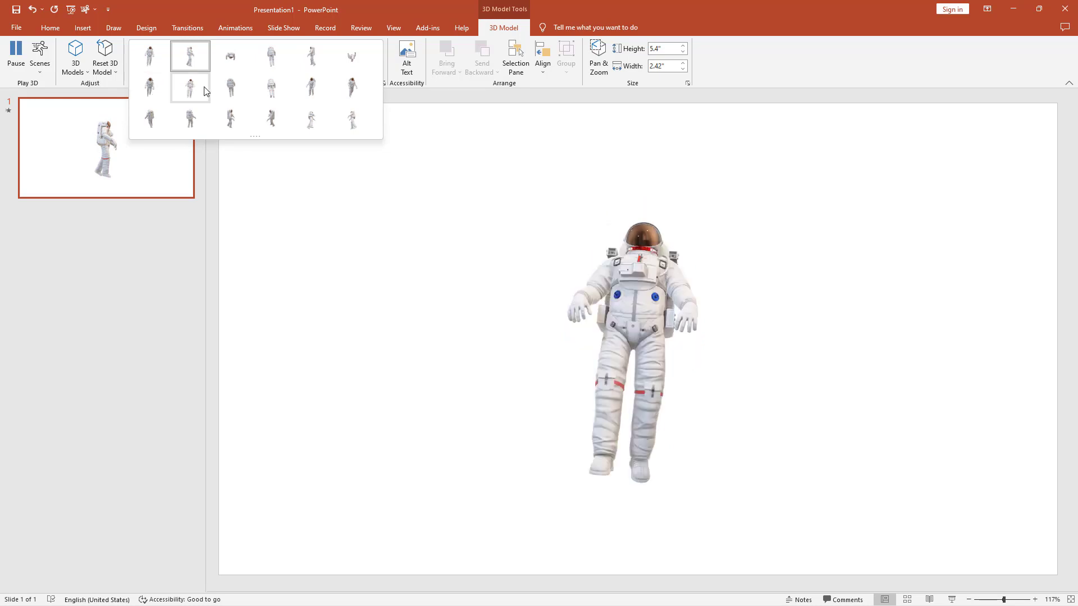
{"action": "left_click", "coordinate": [235, 62]}
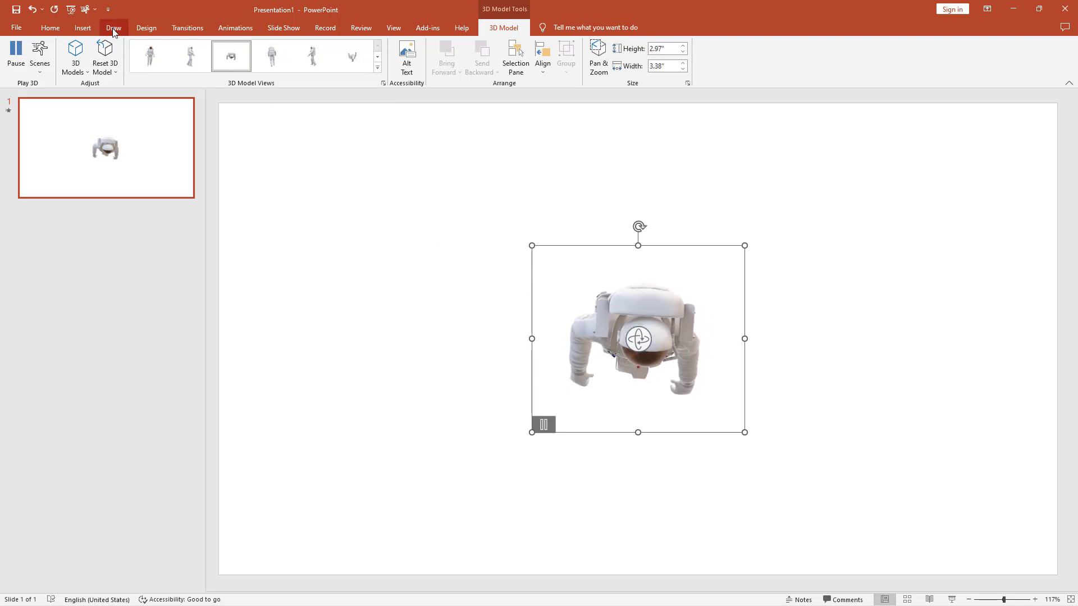
{"action": "left_click", "coordinate": [83, 30]}
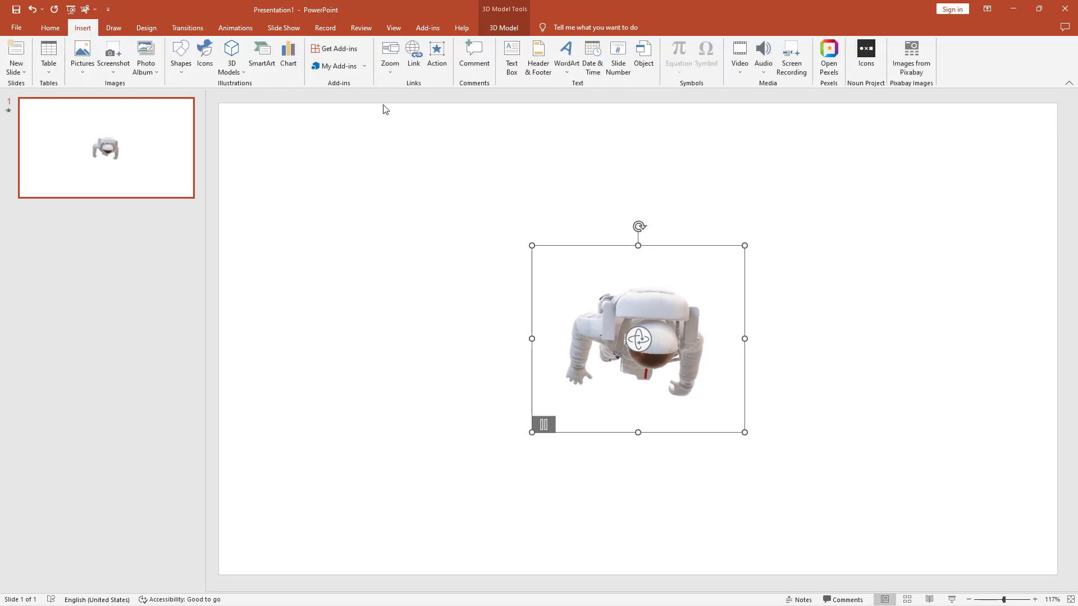
{"action": "left_click", "coordinate": [236, 70]}
{"action": "left_click", "coordinate": [259, 112]}
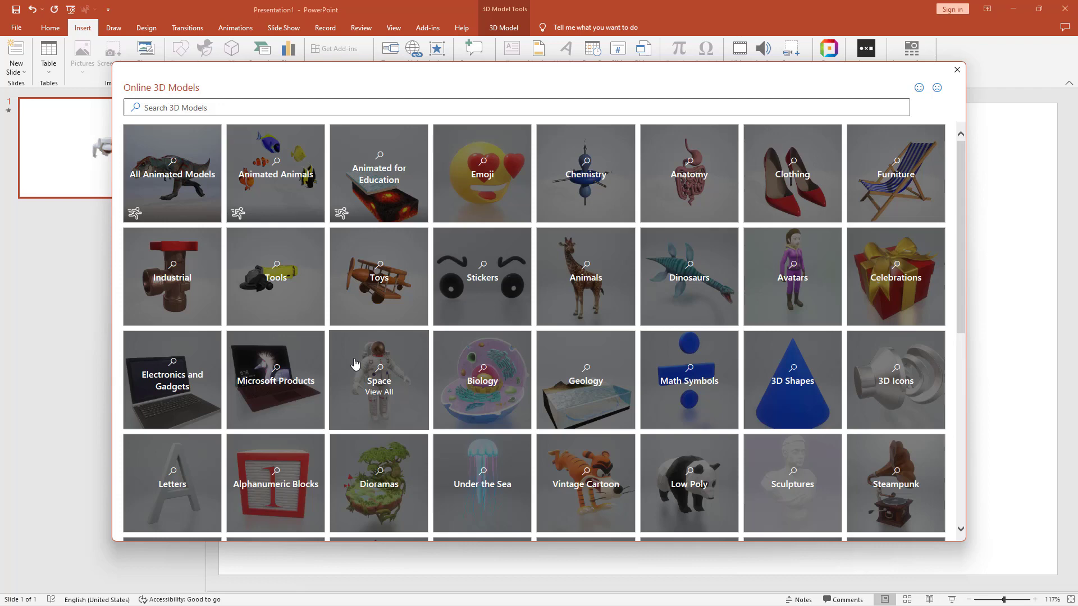
{"action": "left_click", "coordinate": [355, 366]}
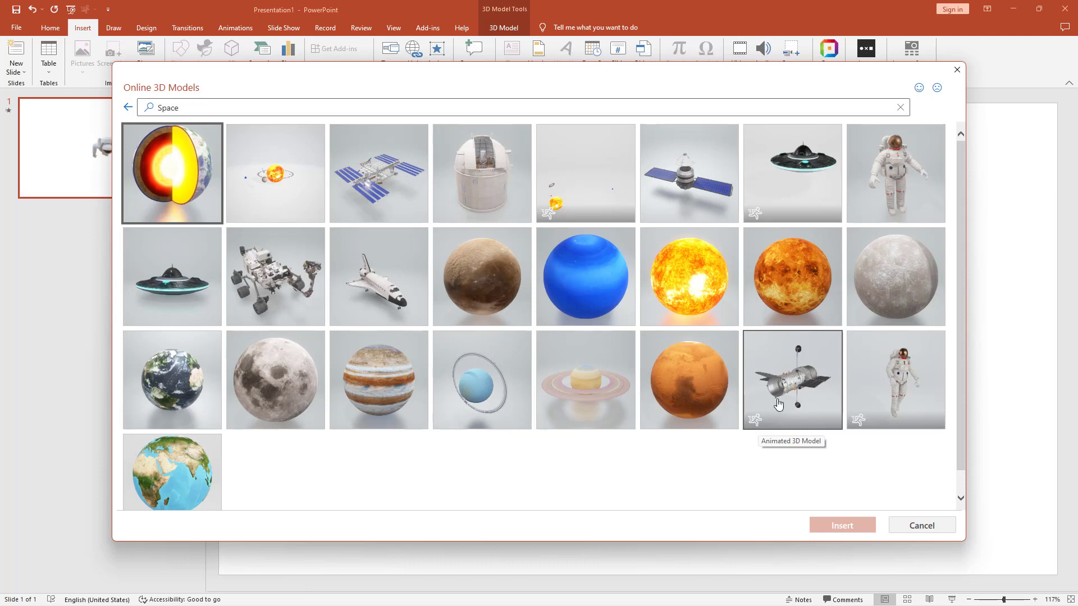
{"action": "left_click", "coordinate": [958, 70]}
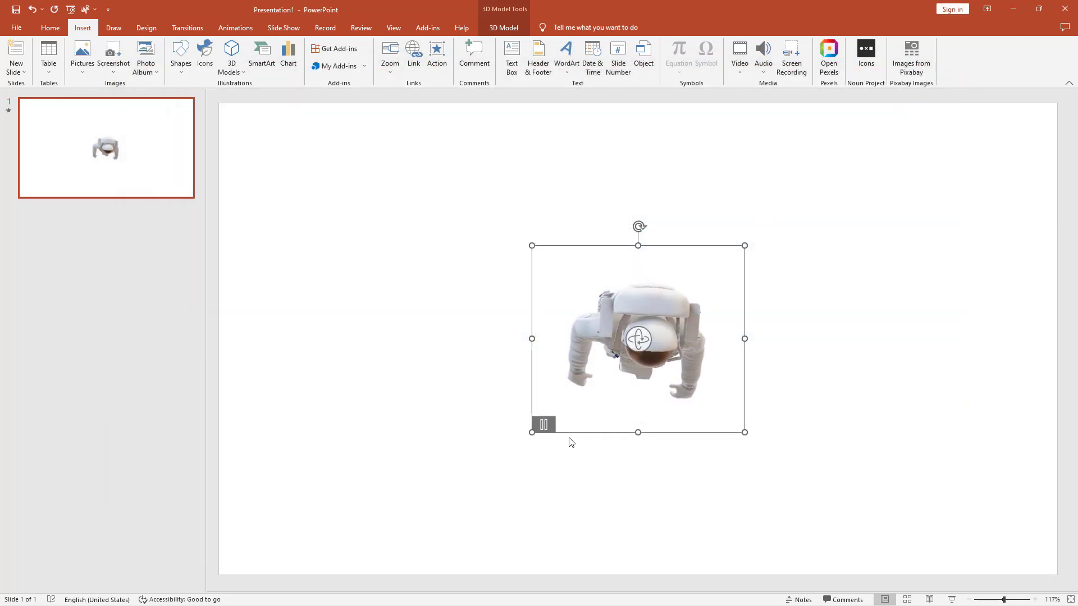
Reselect the astronaut and open the Scenes list on the 3D Model tab
{"action": "left_click", "coordinate": [639, 182]}
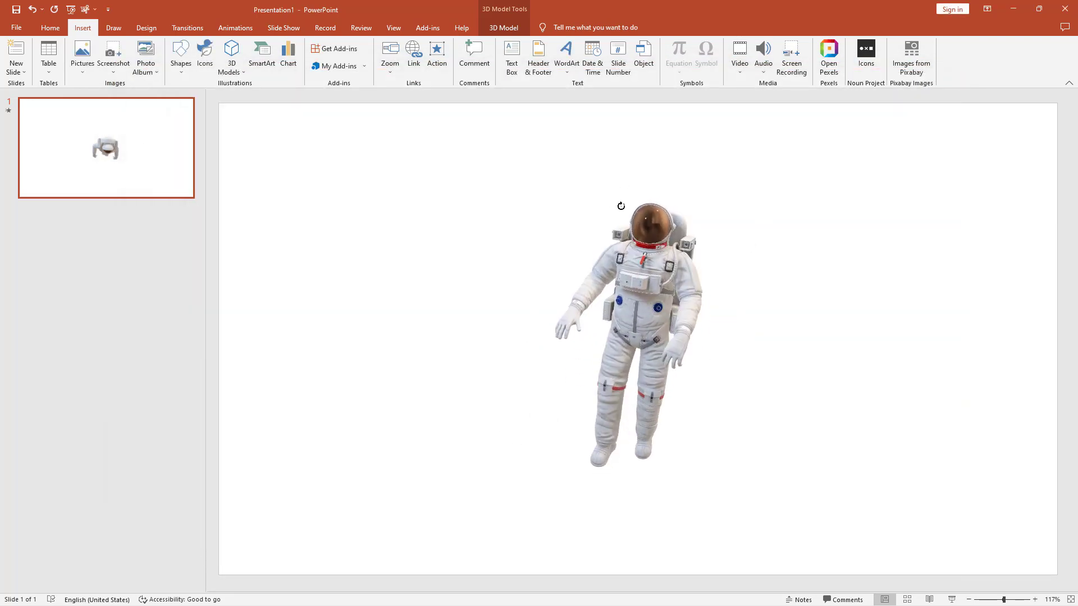
{"action": "left_click", "coordinate": [658, 266]}
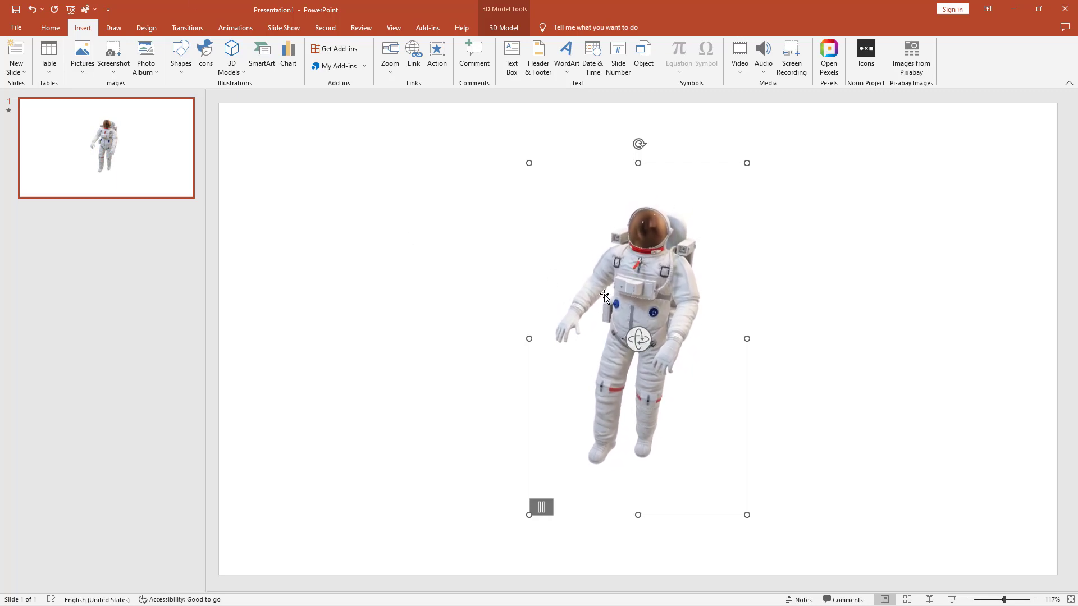
{"action": "left_click", "coordinate": [496, 29]}
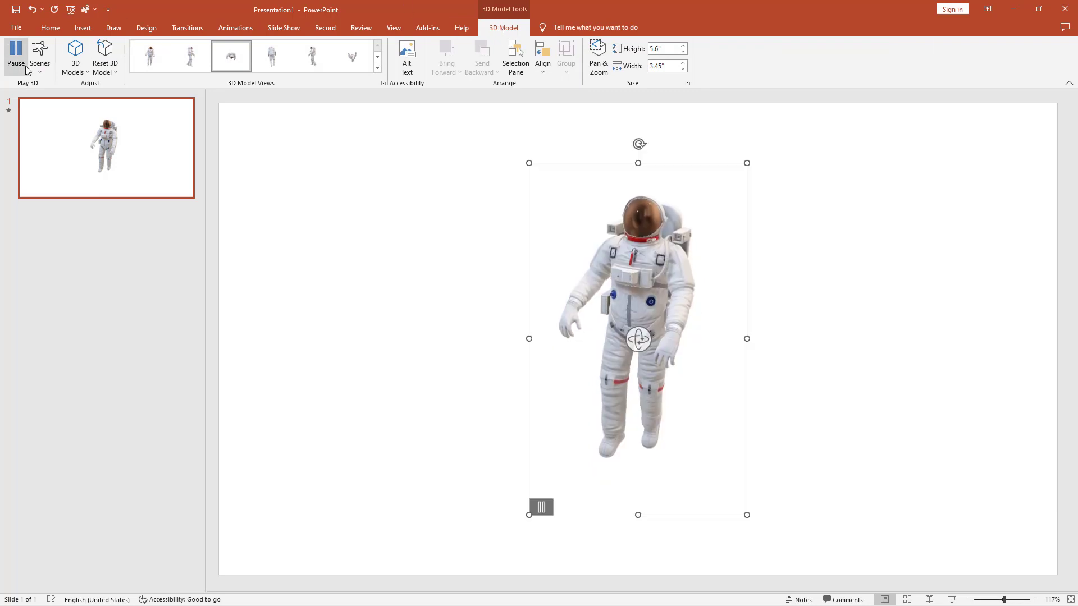
{"action": "left_click", "coordinate": [38, 72]}
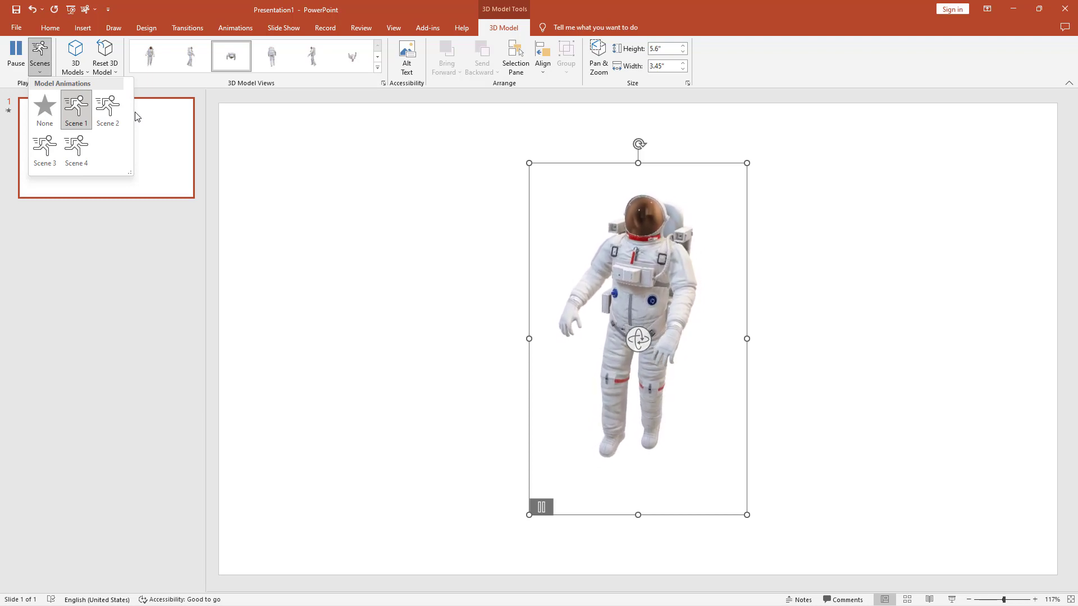
Switch the astronaut to the walking animation scene, after trying the waving one
{"action": "left_click", "coordinate": [112, 109]}
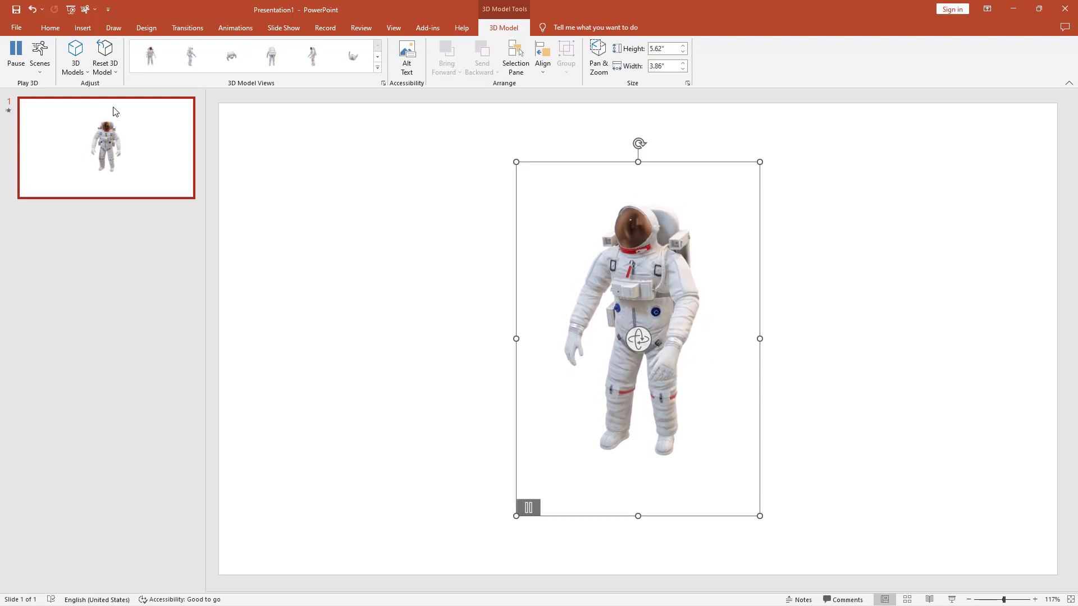
{"action": "left_click", "coordinate": [44, 77]}
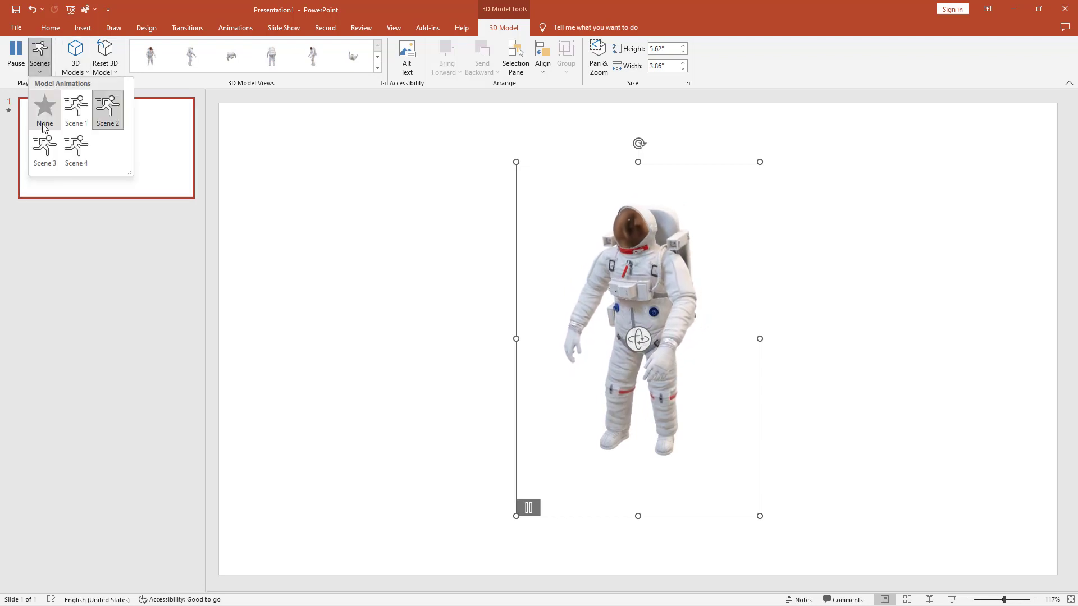
{"action": "left_click", "coordinate": [46, 145]}
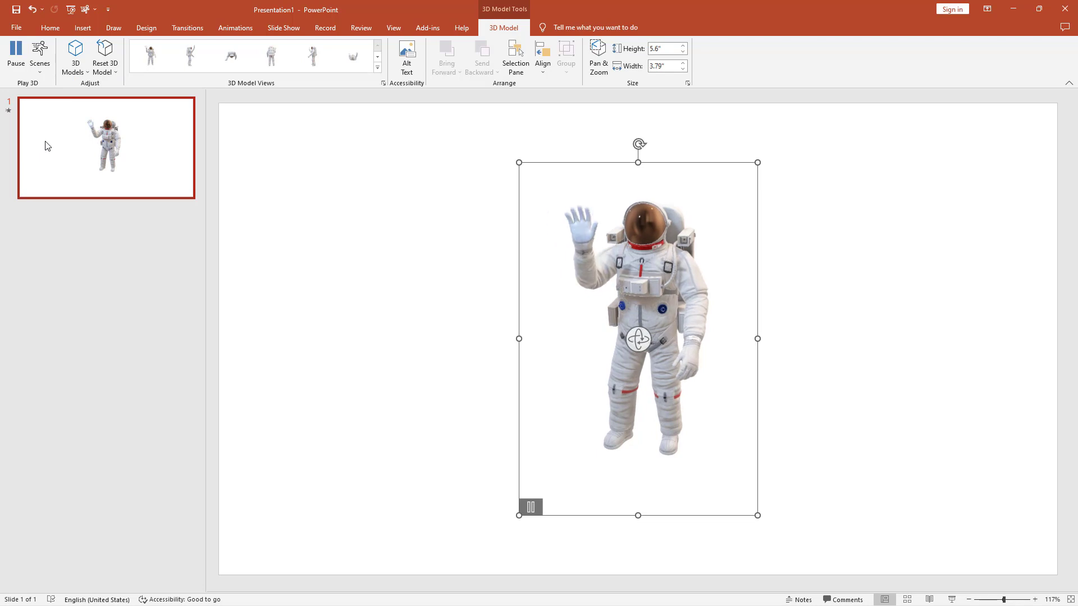
{"action": "left_click", "coordinate": [40, 57]}
{"action": "left_click", "coordinate": [78, 146]}
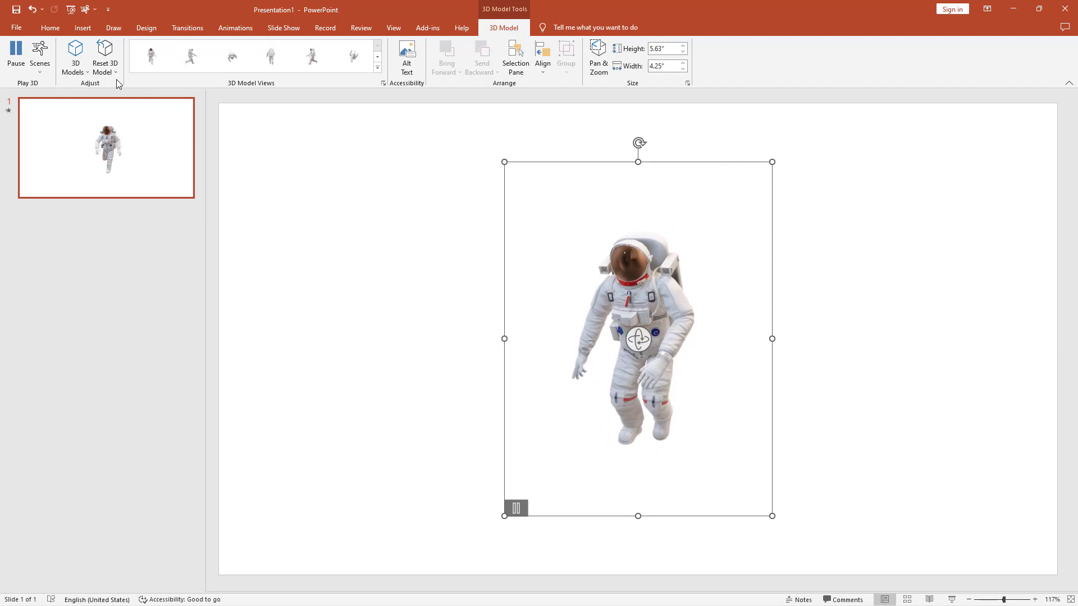
Reset the astronaut to its default 5.28" by 2.69" front view and reopen Stock 3D Models
{"action": "left_click", "coordinate": [105, 49]}
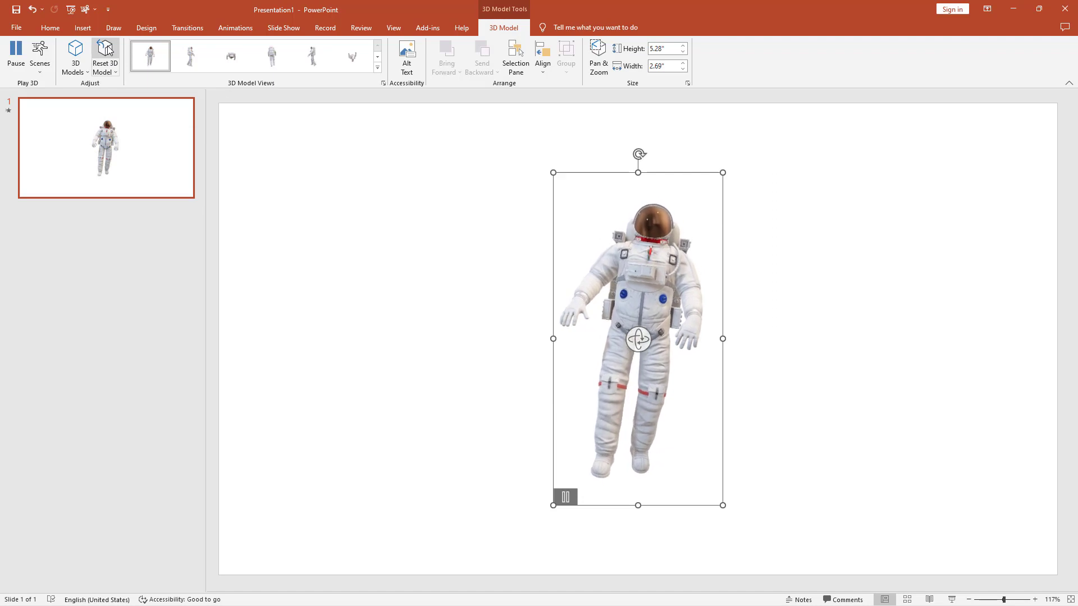
{"action": "left_click", "coordinate": [83, 27]}
{"action": "left_click", "coordinate": [232, 68]}
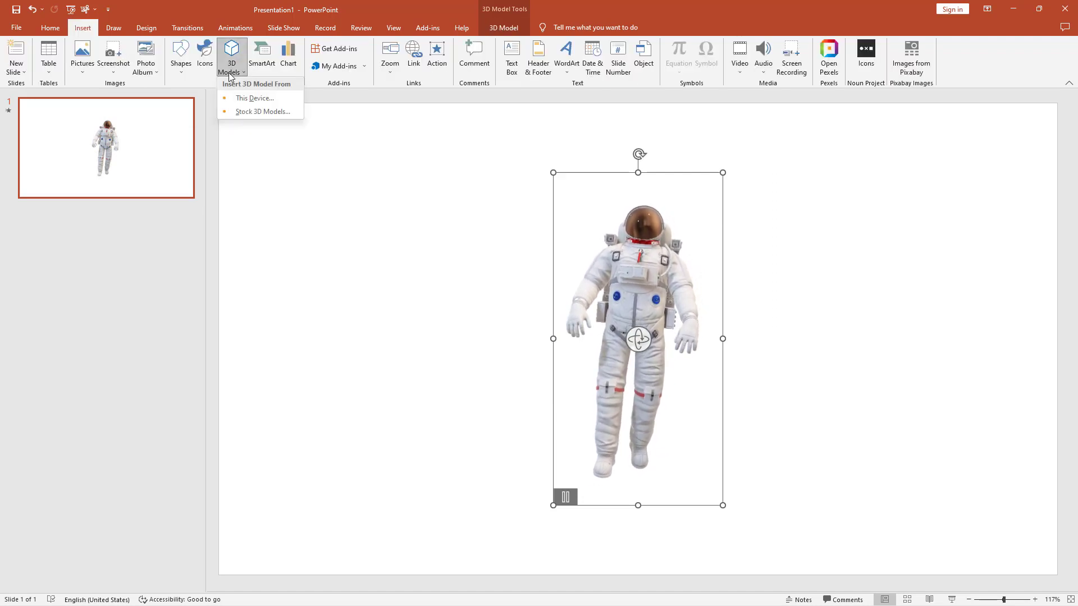
{"action": "left_click", "coordinate": [247, 111]}
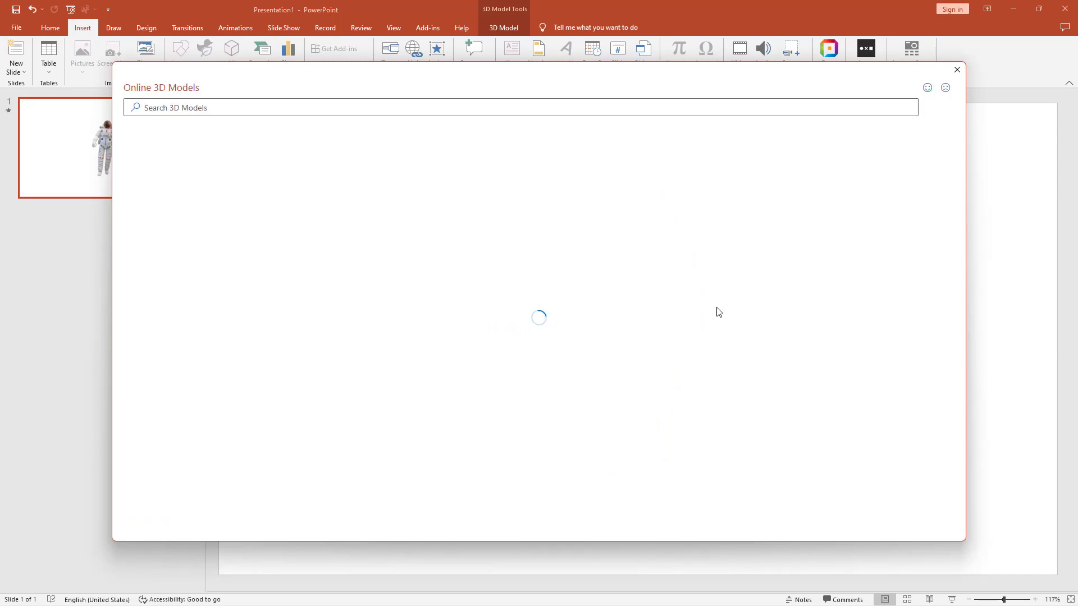
{"action": "scroll", "coordinate": [716, 313], "scroll_direction": "down", "scroll_amount": 4}
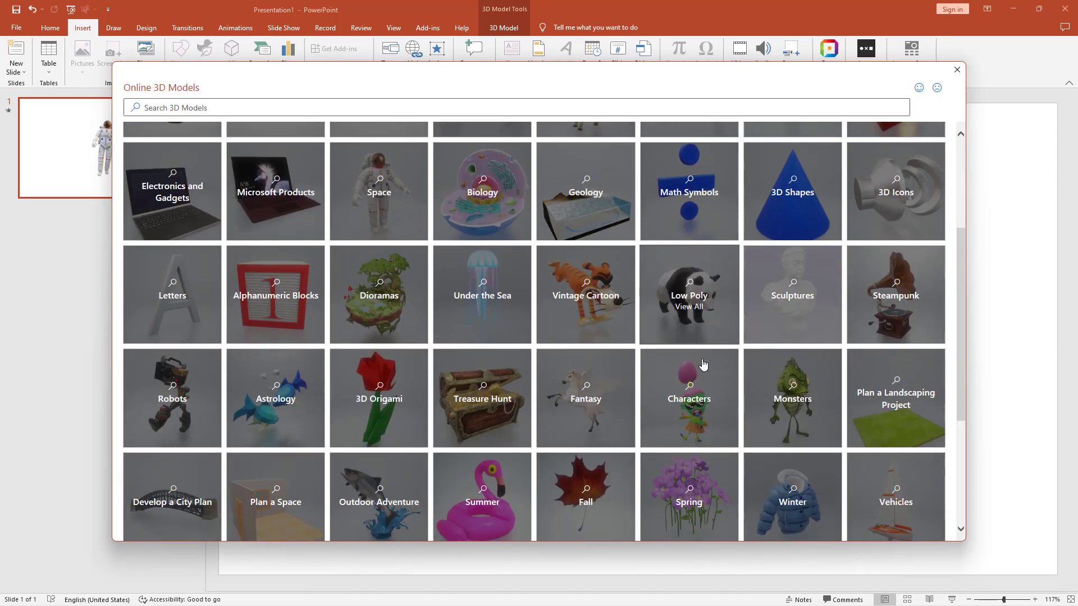
{"action": "scroll", "coordinate": [666, 354], "scroll_direction": "up", "scroll_amount": 4}
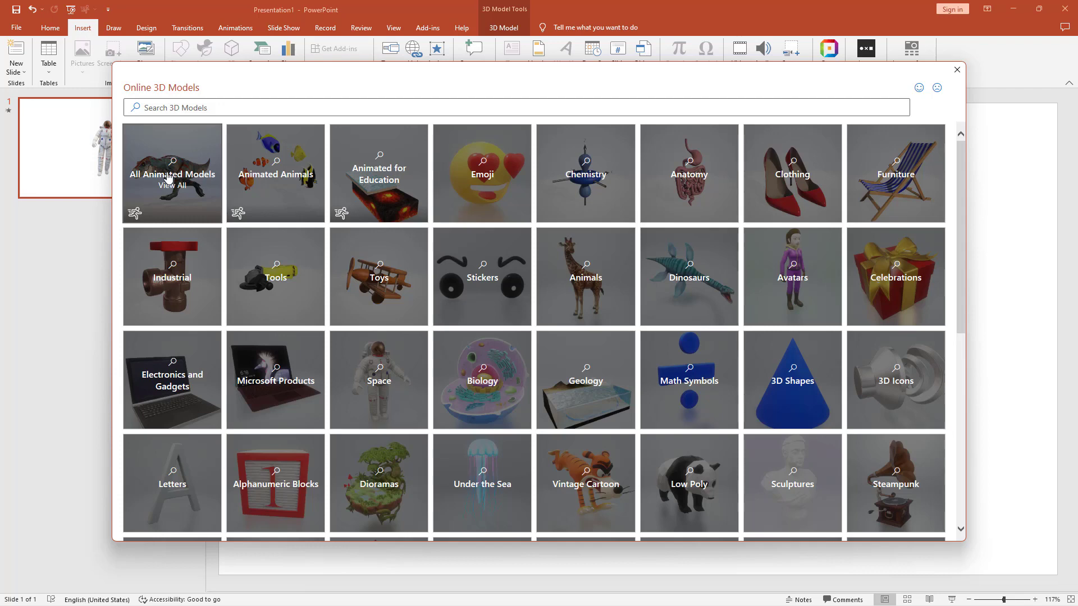
Insert the animated wind turbine from All Animated Models
{"action": "left_click", "coordinate": [168, 178]}
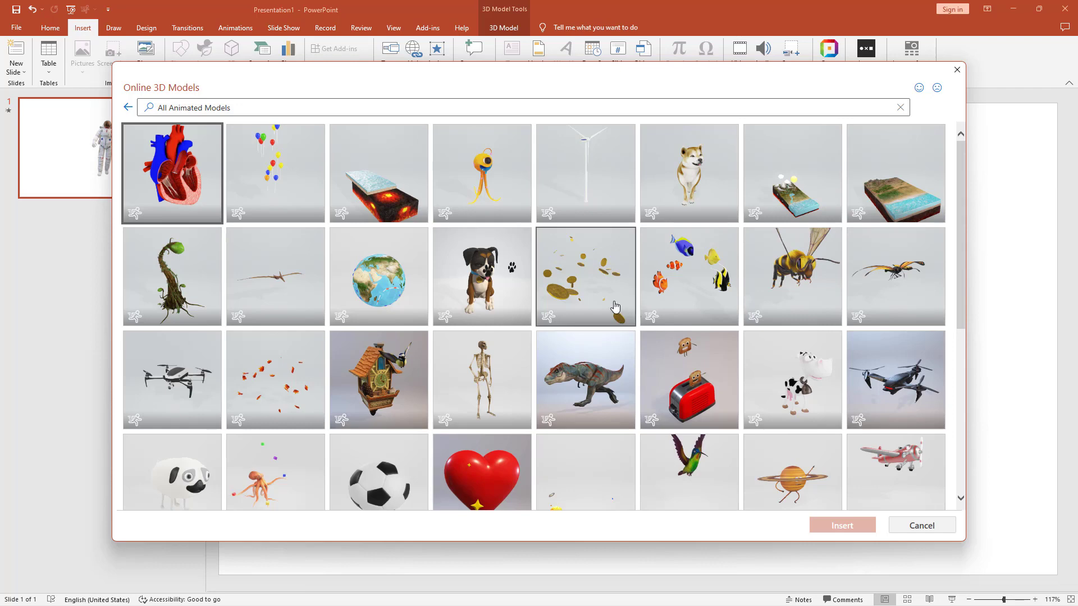
{"action": "scroll", "coordinate": [831, 356], "scroll_direction": "down", "scroll_amount": 1}
{"action": "scroll", "coordinate": [824, 356], "scroll_direction": "down", "scroll_amount": 3}
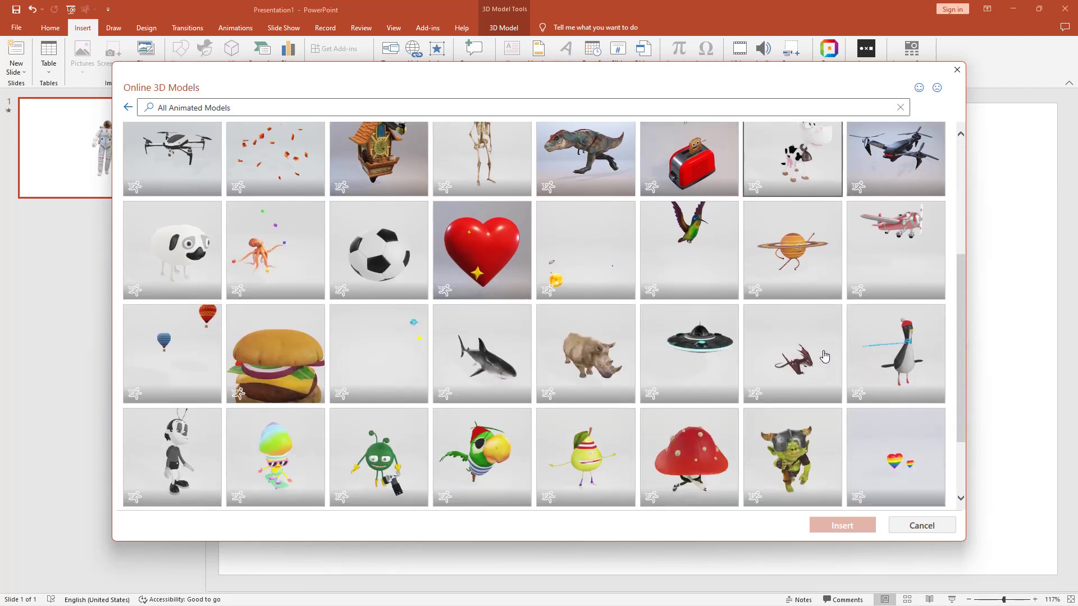
{"action": "scroll", "coordinate": [824, 356], "scroll_direction": "down", "scroll_amount": 1}
{"action": "scroll", "coordinate": [824, 355], "scroll_direction": "up", "scroll_amount": 1}
{"action": "scroll", "coordinate": [824, 356], "scroll_direction": "up", "scroll_amount": 2}
{"action": "scroll", "coordinate": [824, 356], "scroll_direction": "up", "scroll_amount": 3}
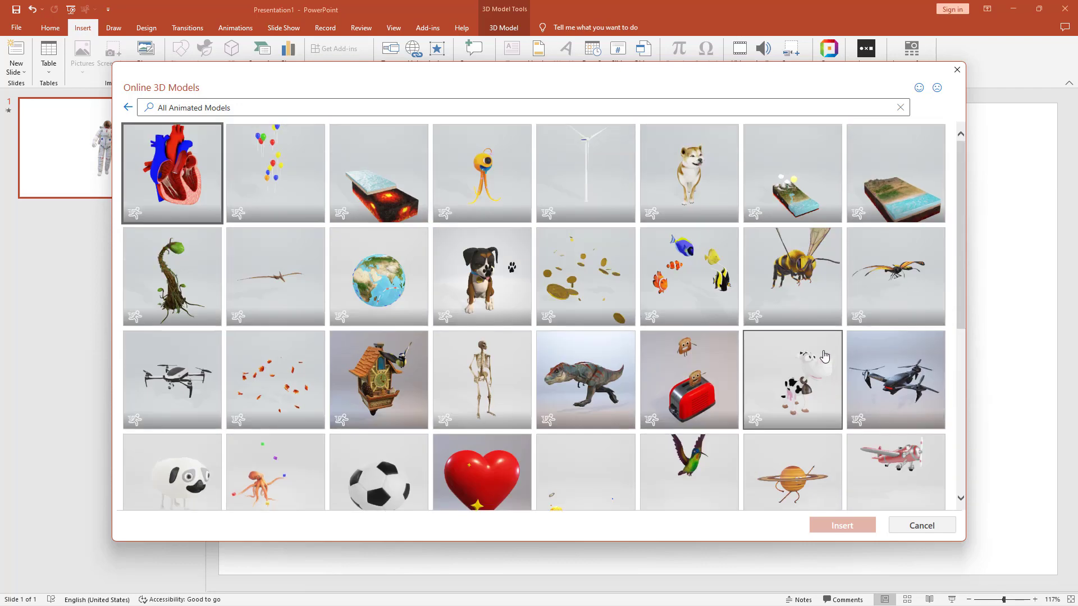
{"action": "left_click", "coordinate": [578, 169]}
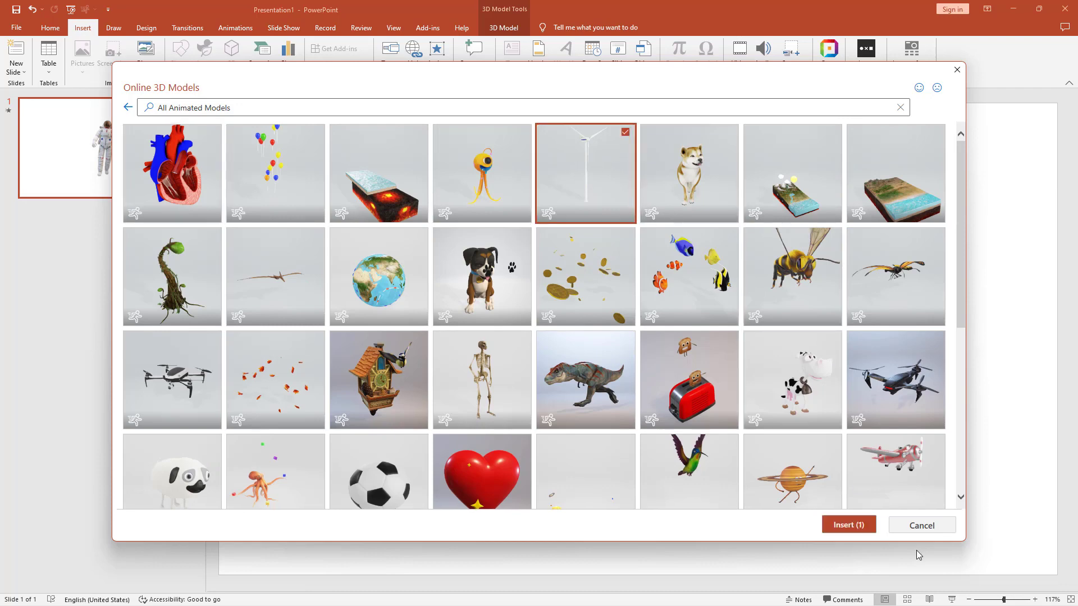
{"action": "left_click", "coordinate": [843, 524]}
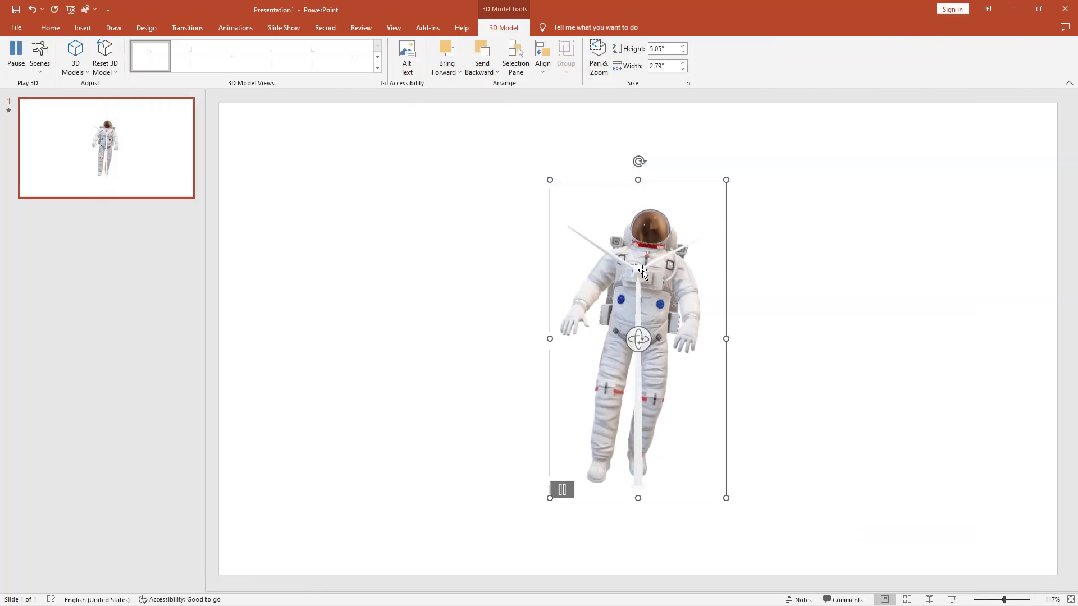
Move the turbine left of the astronaut, tilt it in 3D, and apply Scene 2
{"action": "left_click_drag", "start_coordinate": [643, 272], "coordinate": [470, 265]}
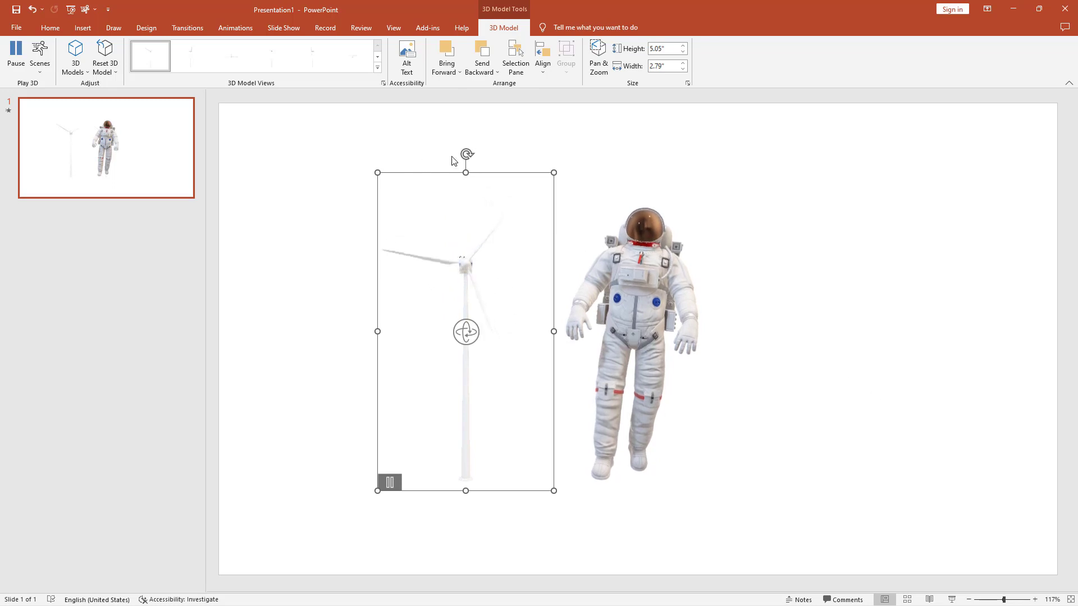
{"action": "left_click_drag", "start_coordinate": [473, 270], "coordinate": [458, 273]}
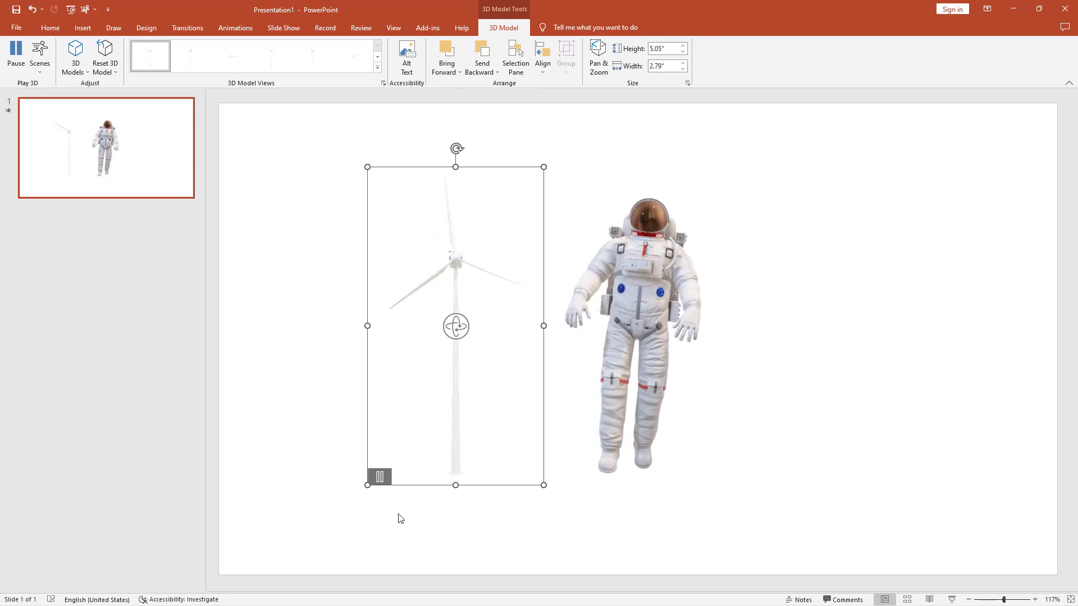
{"action": "left_click_drag", "start_coordinate": [456, 326], "coordinate": [332, 342]}
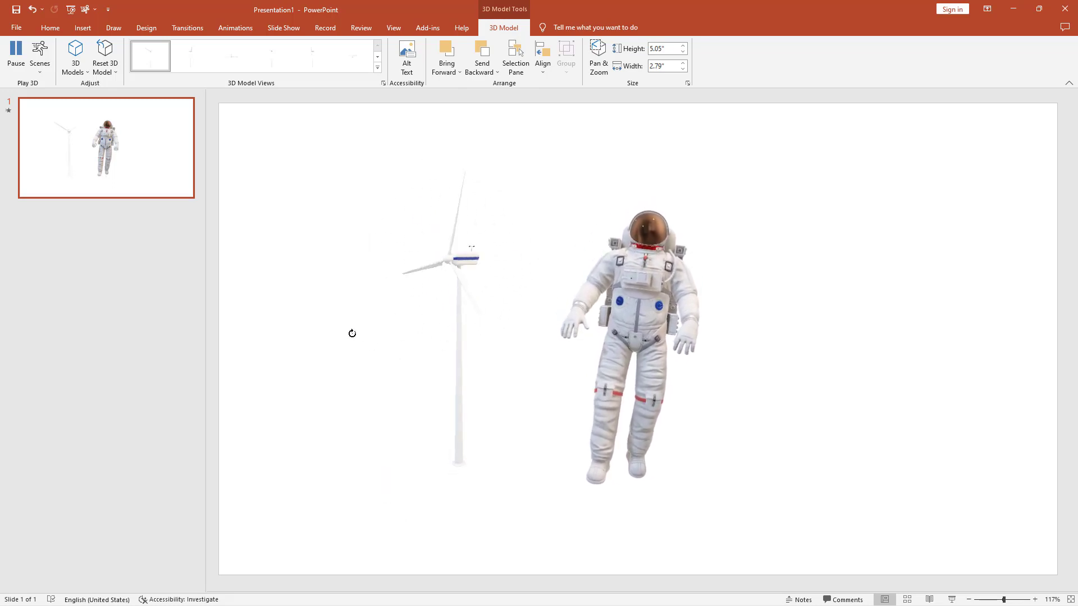
{"action": "left_click_drag", "start_coordinate": [458, 324], "coordinate": [510, 331]}
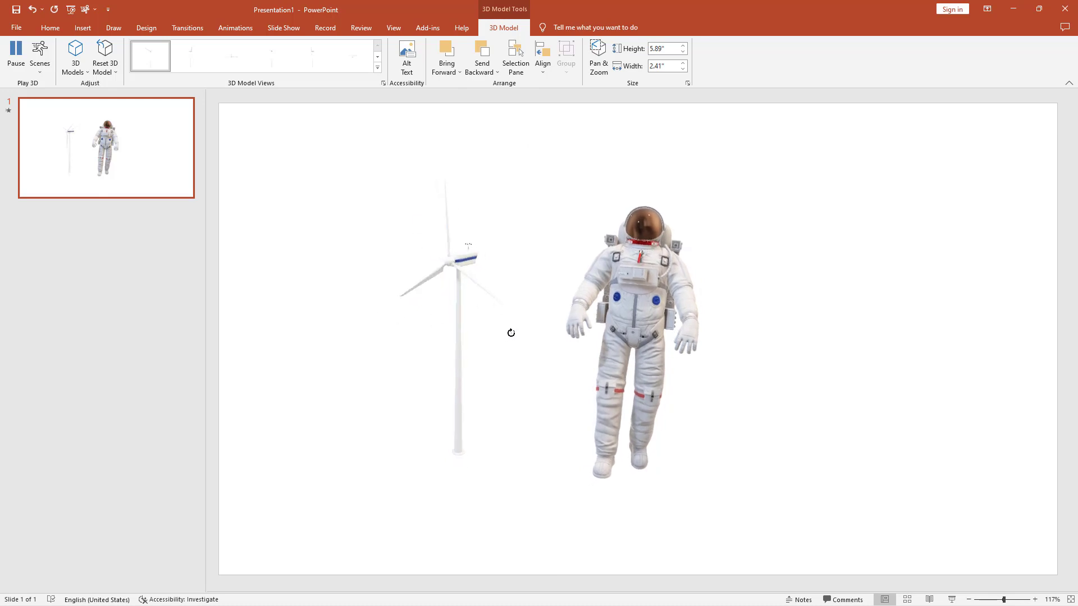
{"action": "left_click", "coordinate": [38, 73]}
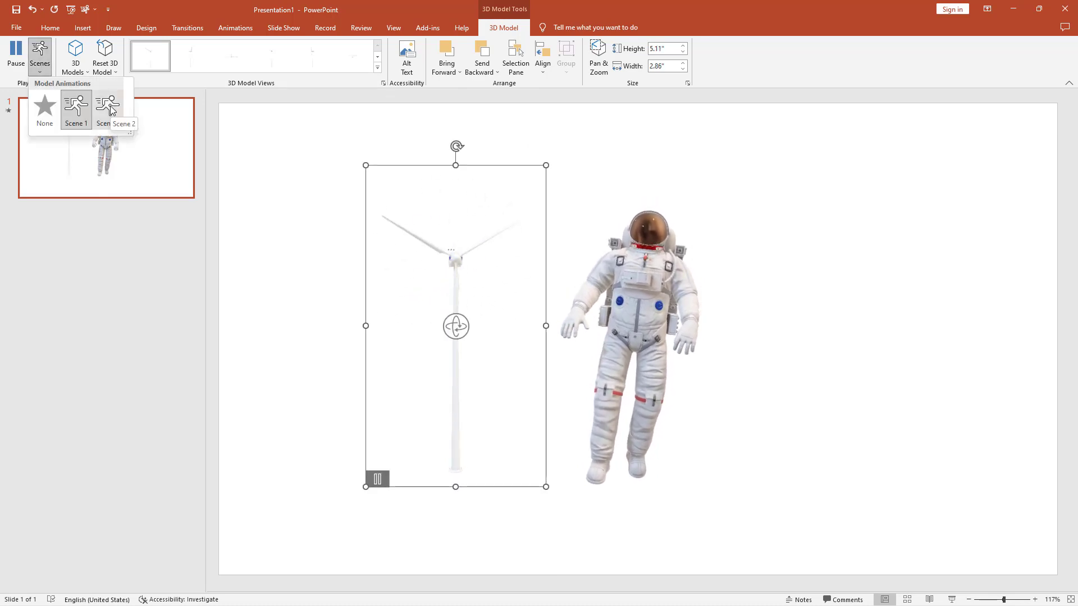
{"action": "left_click", "coordinate": [108, 106]}
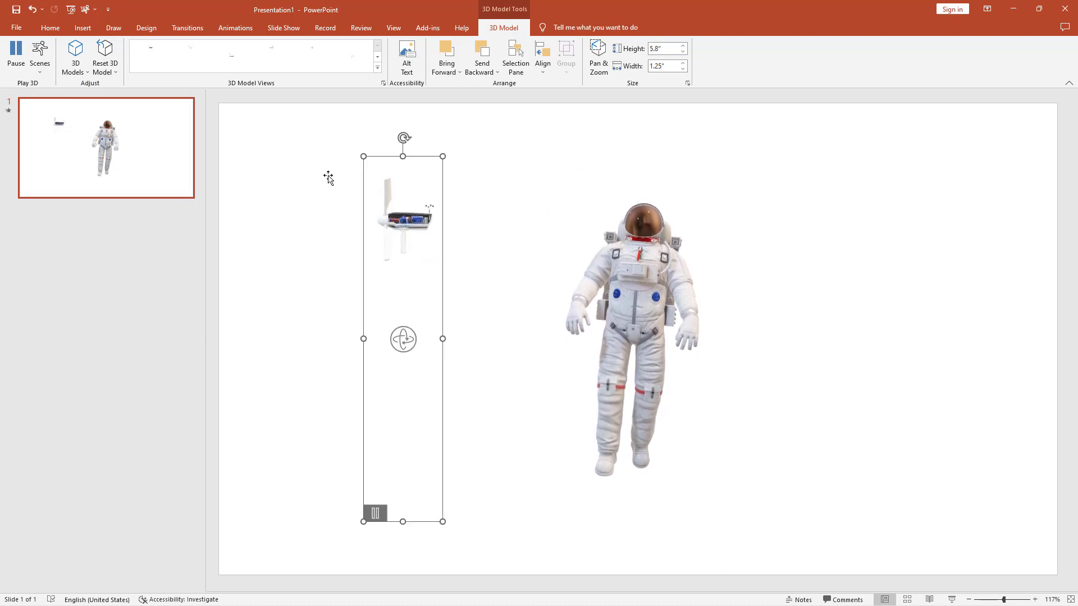
Reopen the Stock 3D Models library from Insert > 3D Models
{"action": "left_click", "coordinate": [83, 27]}
{"action": "left_click", "coordinate": [231, 57]}
{"action": "left_click", "coordinate": [251, 108]}
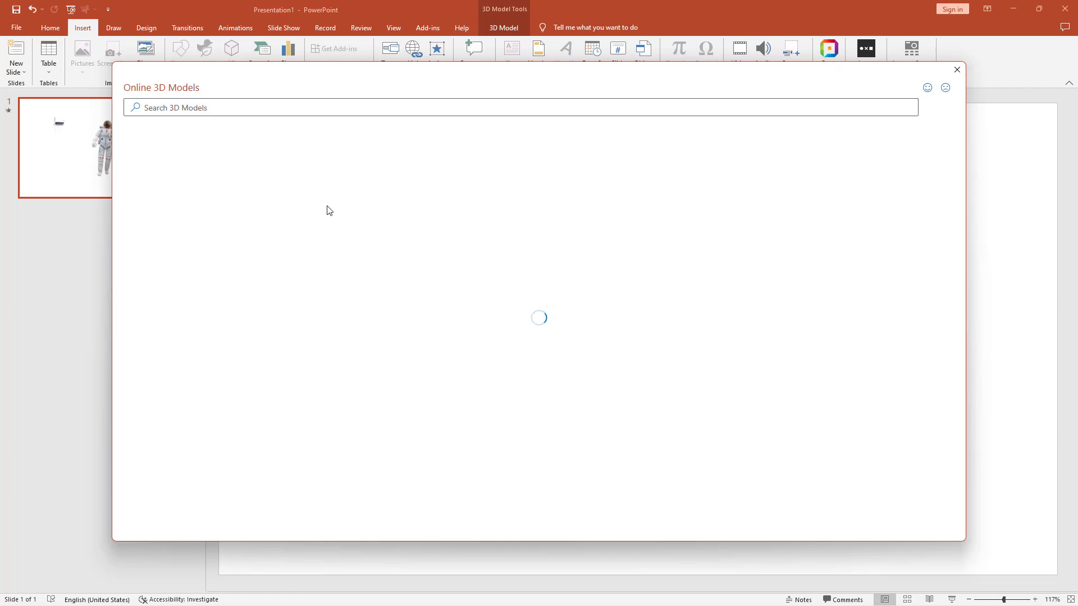
Insert the animated skeleton and horn-playing wizard models from All Animated Models
{"action": "scroll", "coordinate": [374, 304], "scroll_direction": "down", "scroll_amount": 1}
{"action": "scroll", "coordinate": [374, 306], "scroll_direction": "down", "scroll_amount": 5}
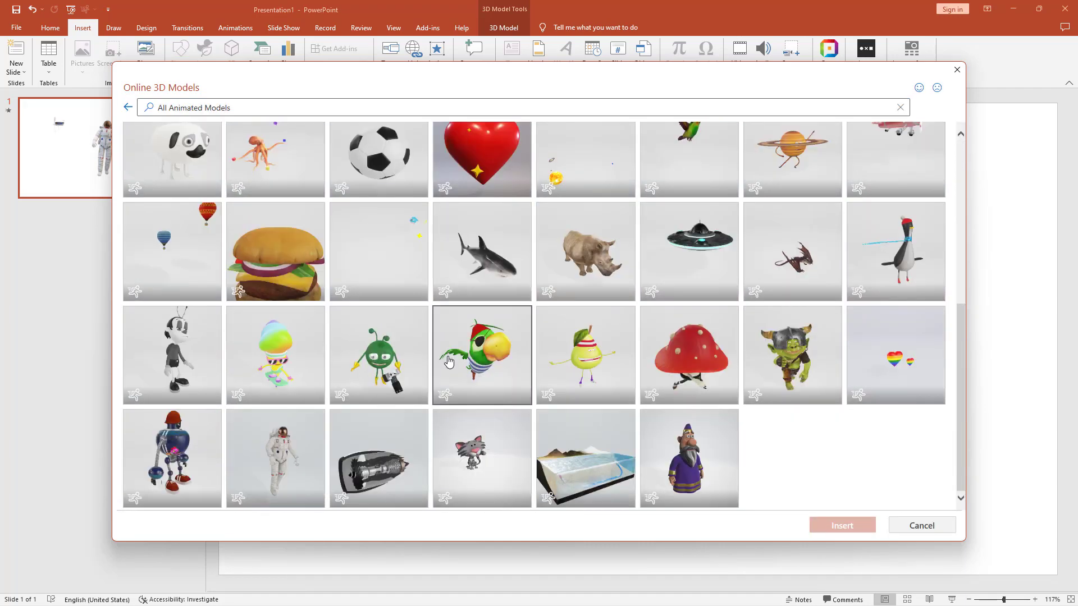
{"action": "scroll", "coordinate": [444, 354], "scroll_direction": "up", "scroll_amount": 1}
{"action": "scroll", "coordinate": [447, 354], "scroll_direction": "up", "scroll_amount": 5}
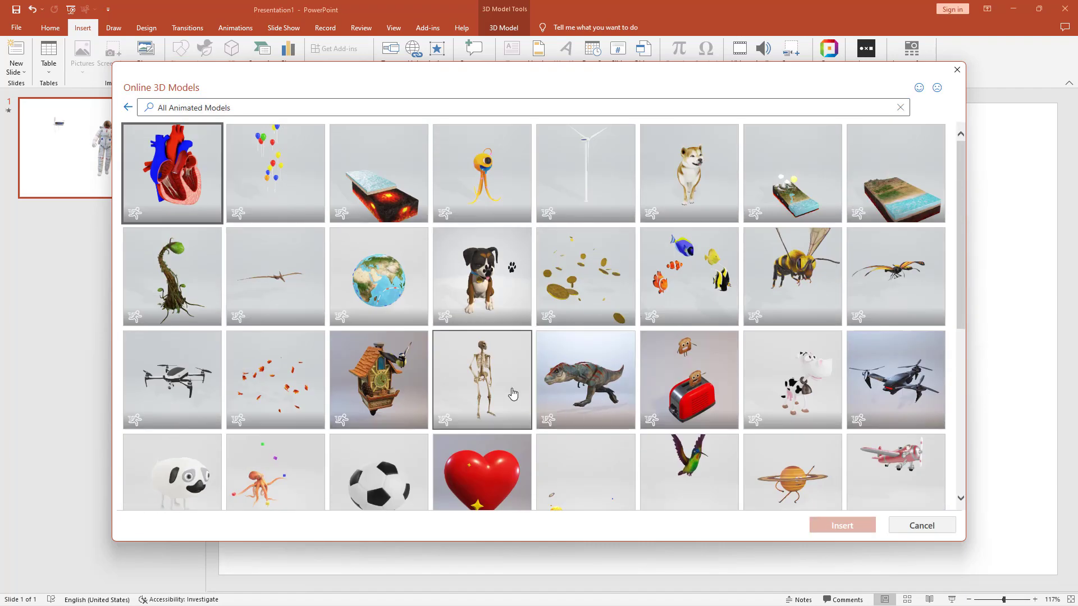
{"action": "left_click", "coordinate": [481, 375]}
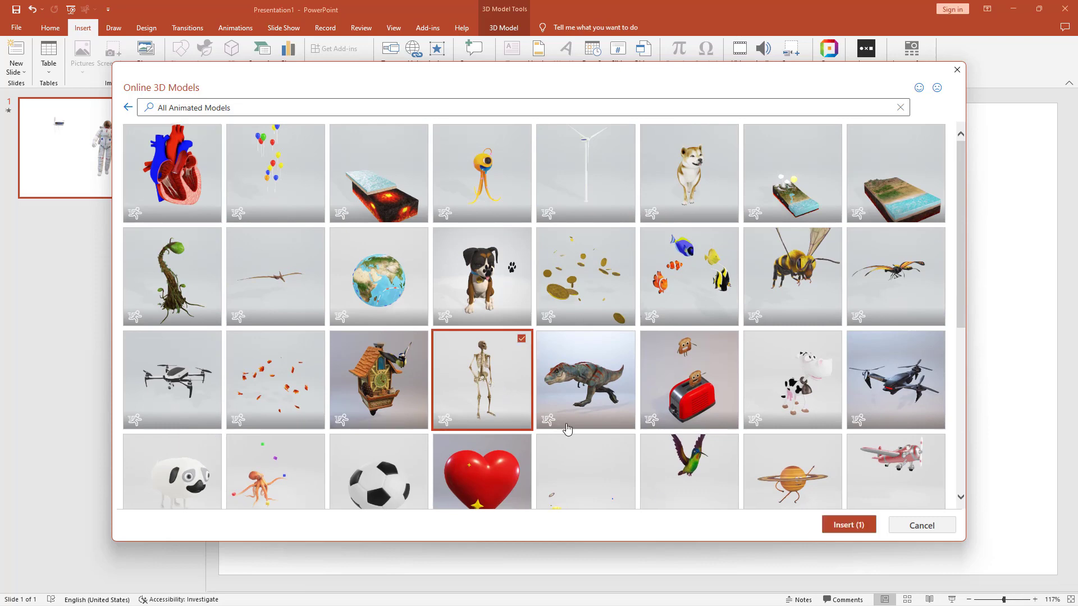
{"action": "scroll", "coordinate": [820, 500], "scroll_direction": "down", "scroll_amount": 5}
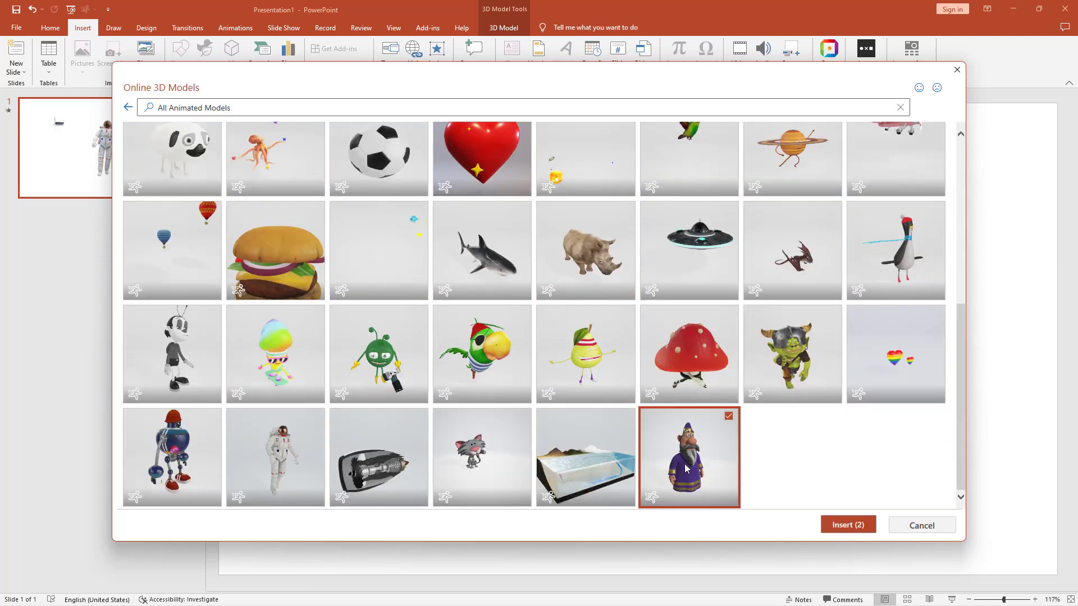
{"action": "key", "text": "Return"}
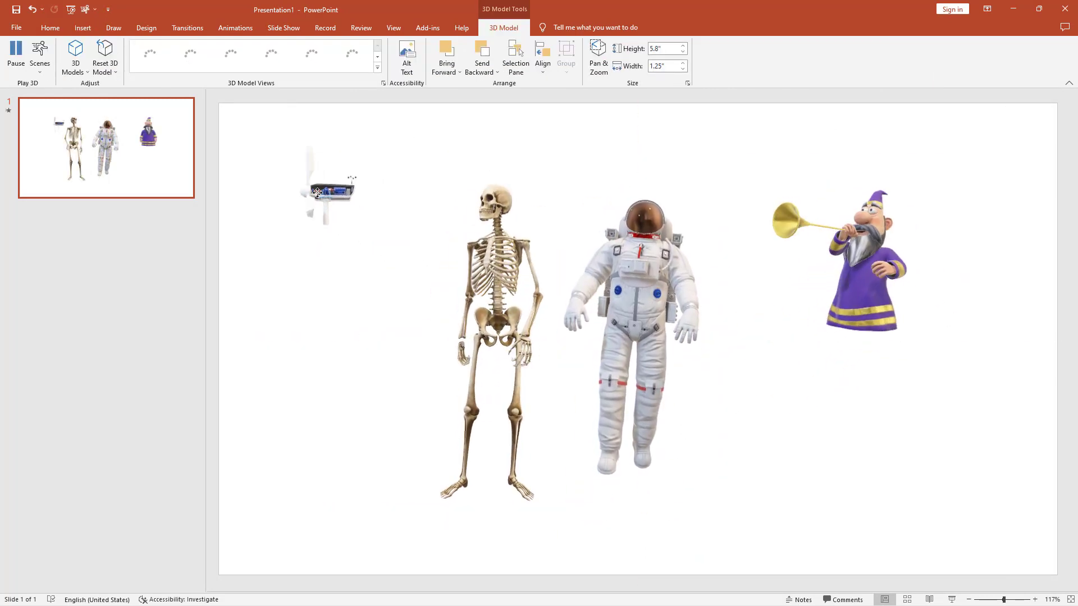
Shift the wizard and astronaut right, give the wizard a new scene, then move him down-left
{"action": "left_click_drag", "start_coordinate": [809, 264], "coordinate": [849, 296]}
{"action": "left_click_drag", "start_coordinate": [651, 287], "coordinate": [689, 278]}
{"action": "left_click", "coordinate": [884, 253]}
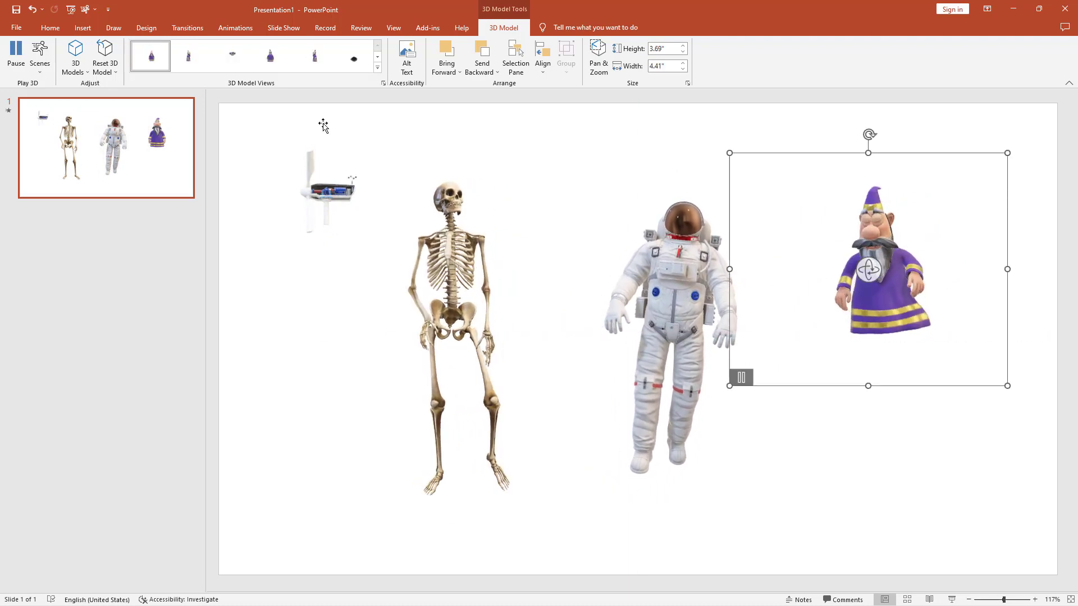
{"action": "left_click", "coordinate": [40, 72]}
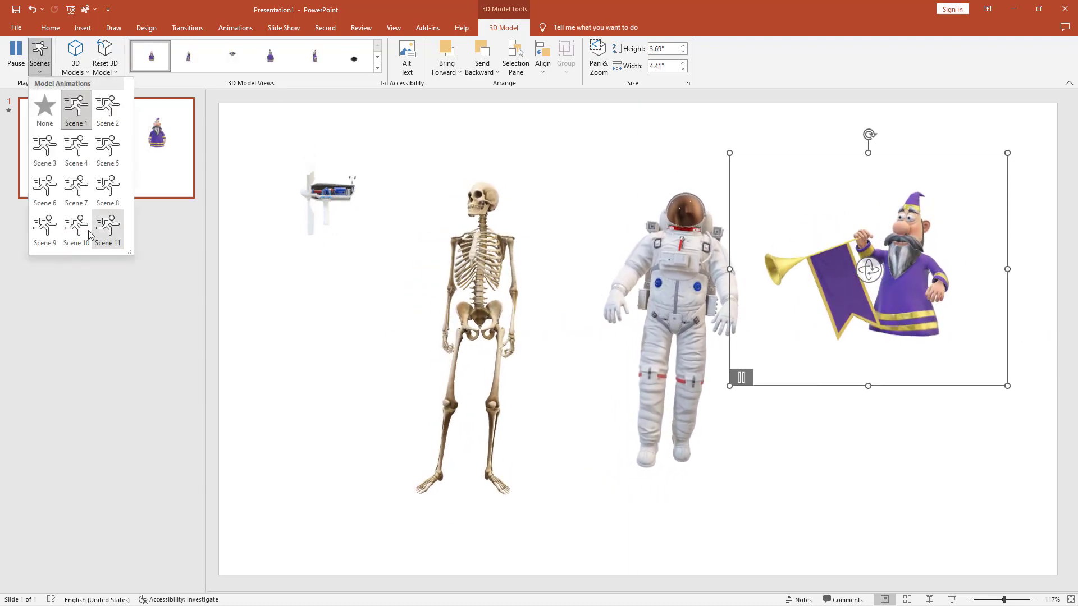
{"action": "left_click", "coordinate": [108, 109]}
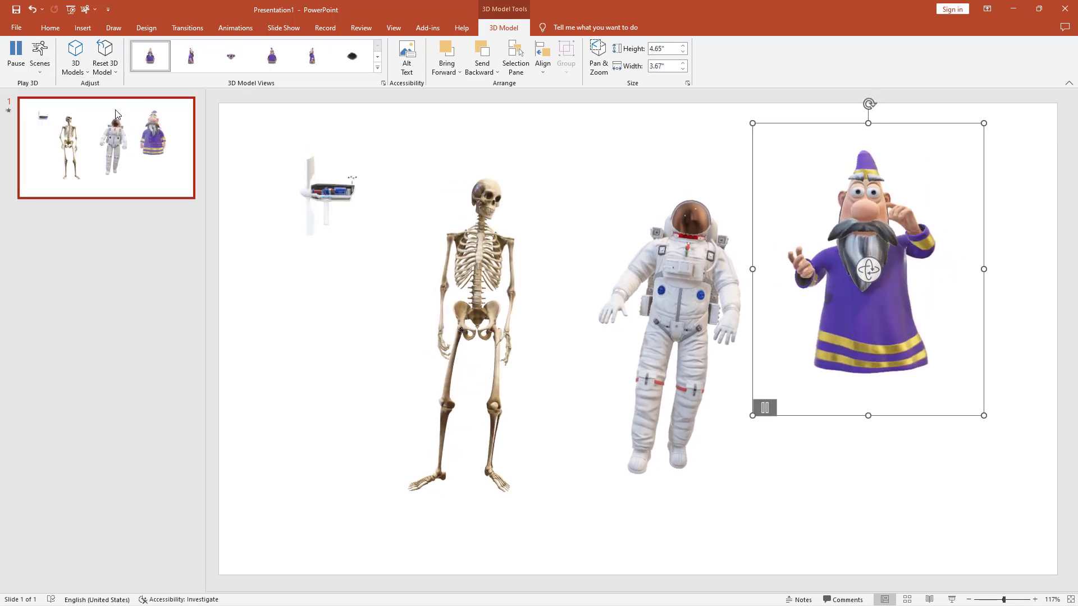
{"action": "left_click", "coordinate": [39, 67]}
{"action": "left_click", "coordinate": [77, 230]}
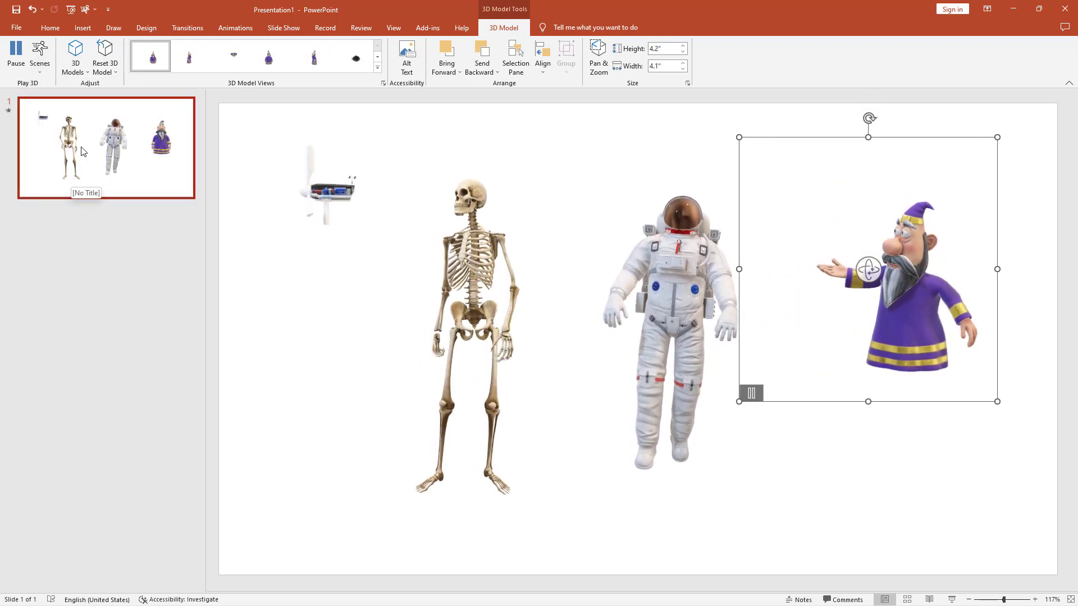
{"action": "left_click", "coordinate": [40, 56]}
{"action": "left_click", "coordinate": [109, 235]}
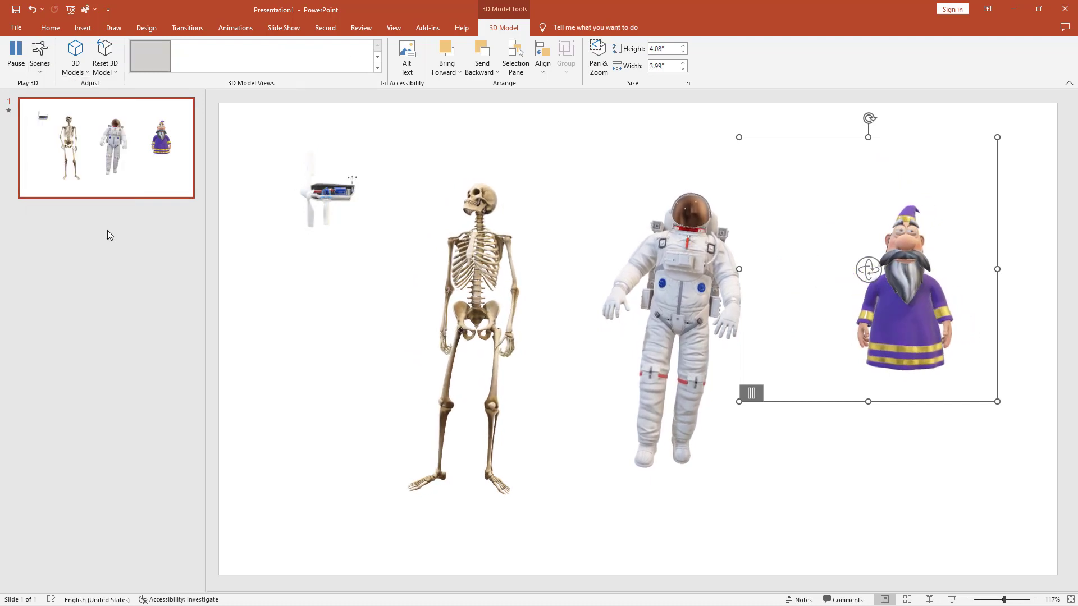
{"action": "mouse_move", "coordinate": [914, 319]}
{"action": "left_mouse_down"}
{"action": "mouse_move", "coordinate": [886, 369]}
{"action": "mouse_move", "coordinate": [896, 364]}
{"action": "left_mouse_up"}
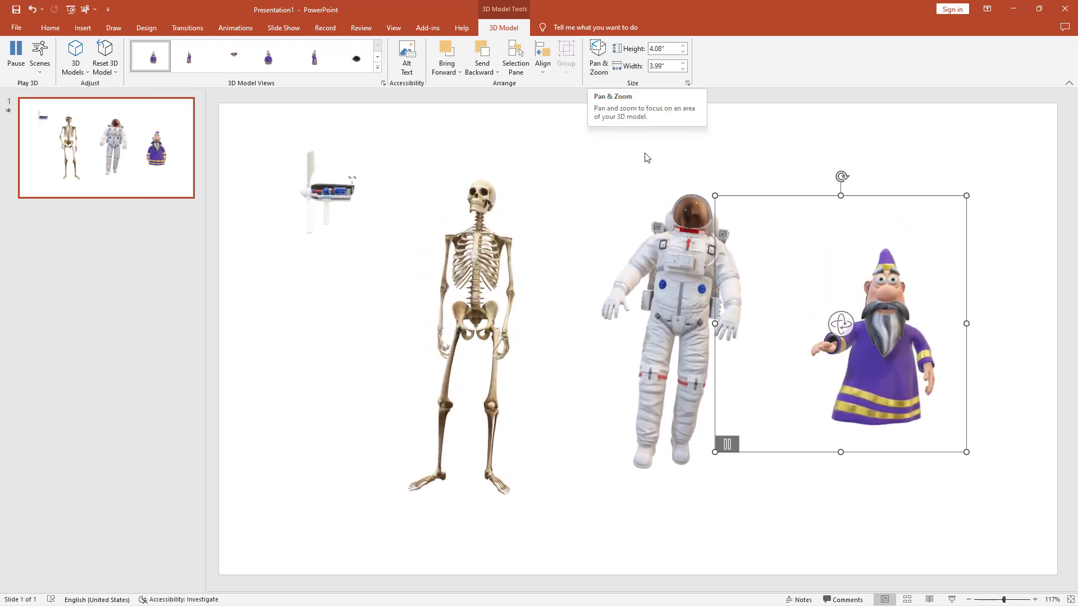
Zoom and pan the wizard inside his 3.15 by 3.09 inch frame into a head-and-shoulders close-up
{"action": "left_click", "coordinate": [599, 56]}
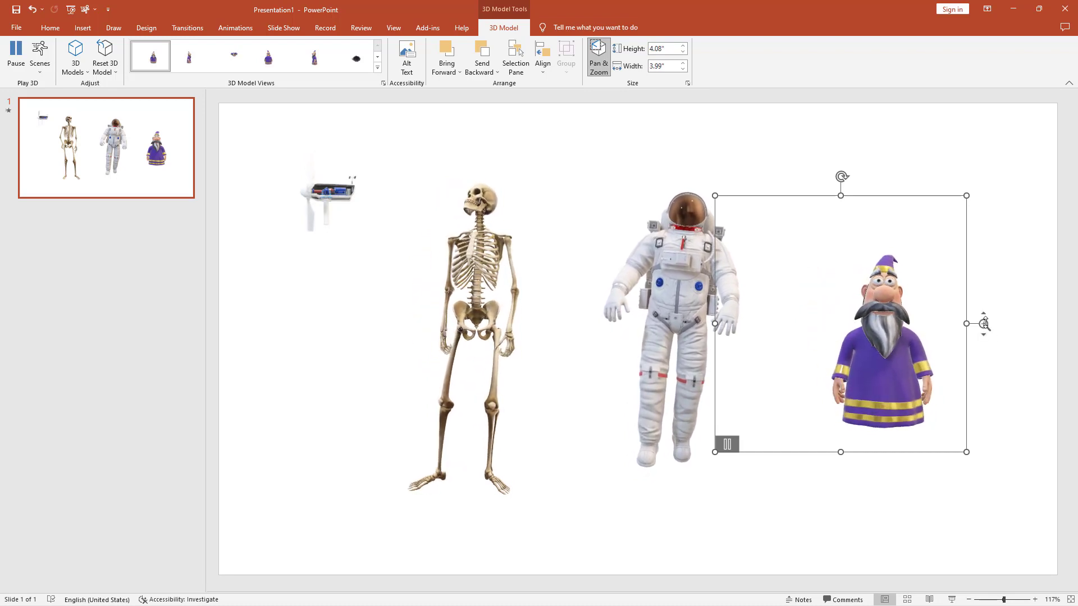
{"action": "mouse_move", "coordinate": [986, 326]}
{"action": "left_mouse_down"}
{"action": "mouse_move", "coordinate": [988, 270]}
{"action": "mouse_move", "coordinate": [988, 298]}
{"action": "left_mouse_up"}
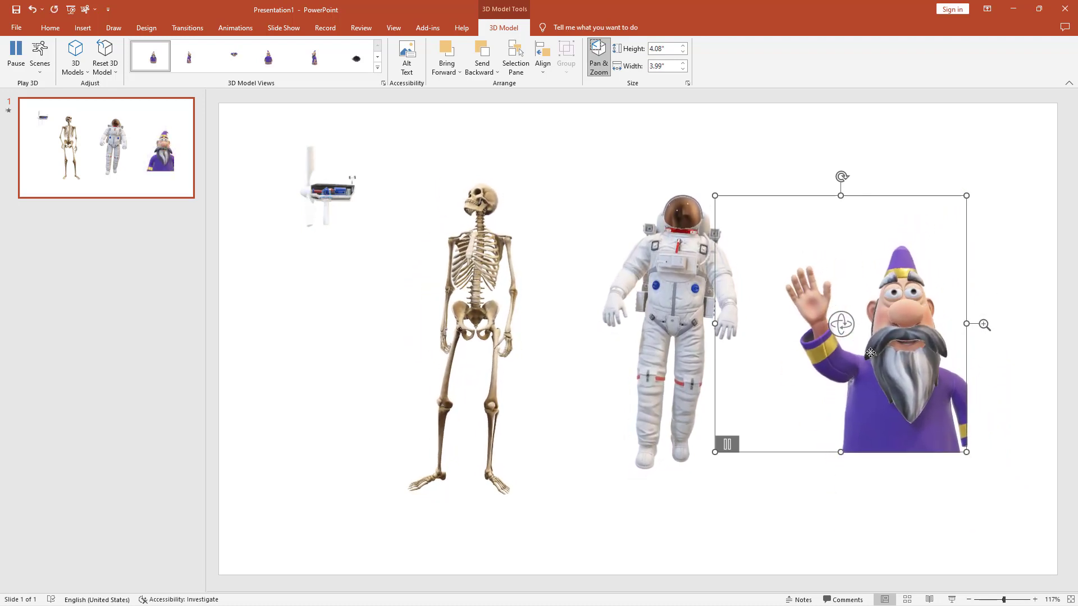
{"action": "mouse_move", "coordinate": [924, 306]}
{"action": "left_mouse_down"}
{"action": "mouse_move", "coordinate": [891, 330]}
{"action": "mouse_move", "coordinate": [876, 253]}
{"action": "mouse_move", "coordinate": [877, 265]}
{"action": "left_mouse_up"}
{"action": "left_click_drag", "start_coordinate": [983, 324], "coordinate": [987, 349]}
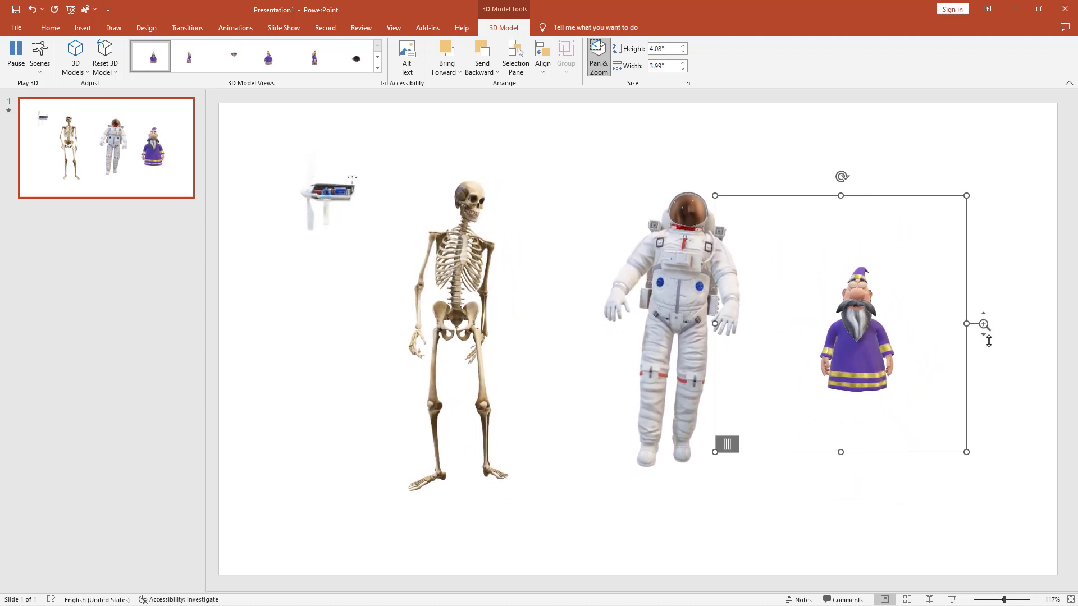
{"action": "left_click_drag", "start_coordinate": [983, 324], "coordinate": [984, 297]}
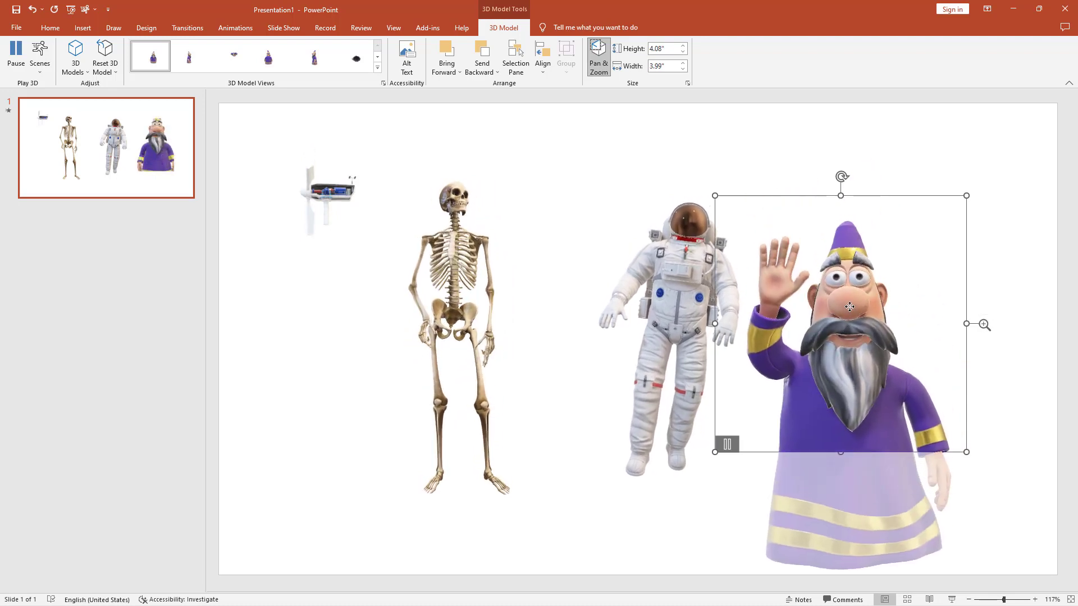
{"action": "left_click_drag", "start_coordinate": [854, 284], "coordinate": [901, 315]}
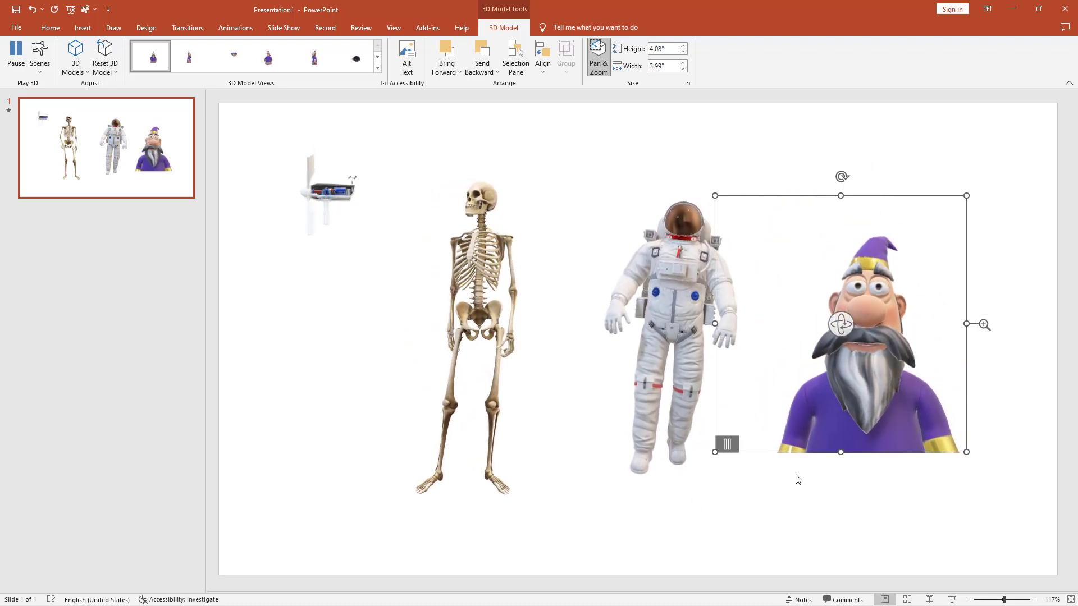
{"action": "left_click", "coordinate": [32, 9]}
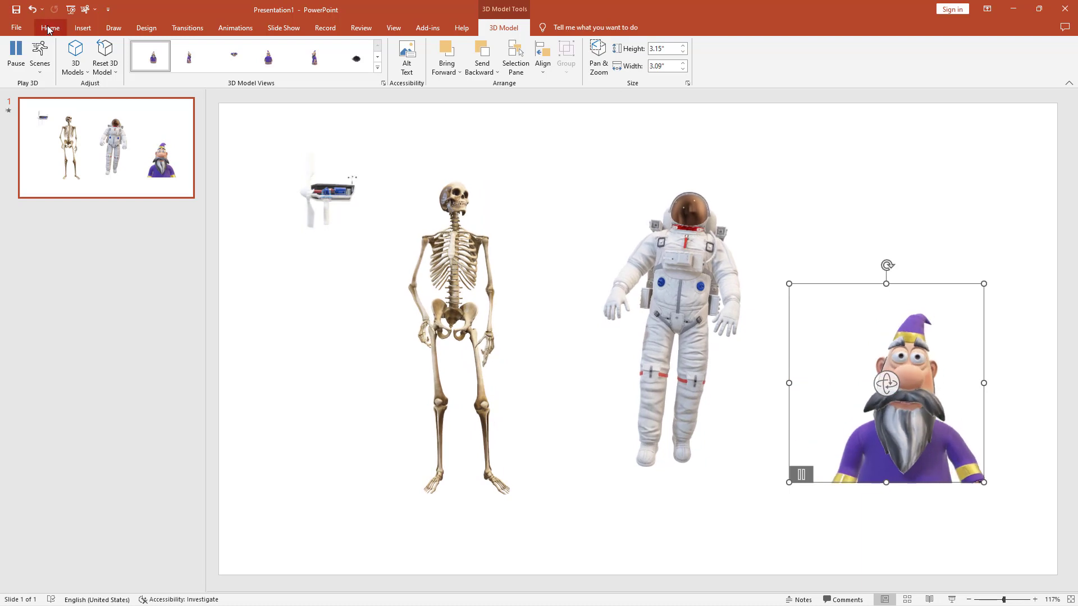
Insert the stock 3D wooden table model on slide 1 and duplicate the slide
{"action": "left_click", "coordinate": [83, 27]}
{"action": "left_click", "coordinate": [223, 76]}
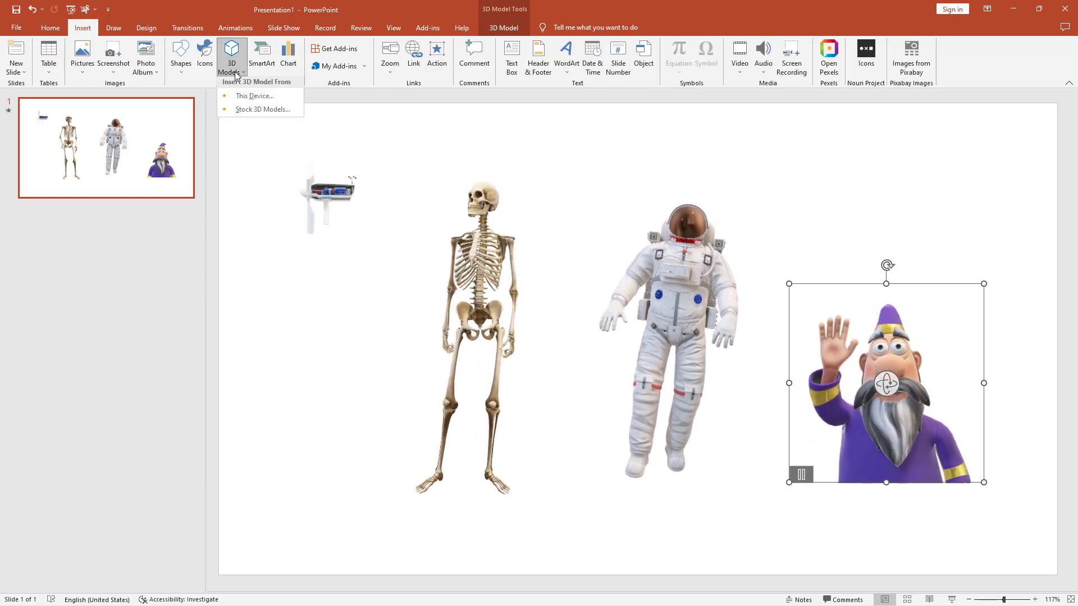
{"action": "left_click", "coordinate": [255, 114]}
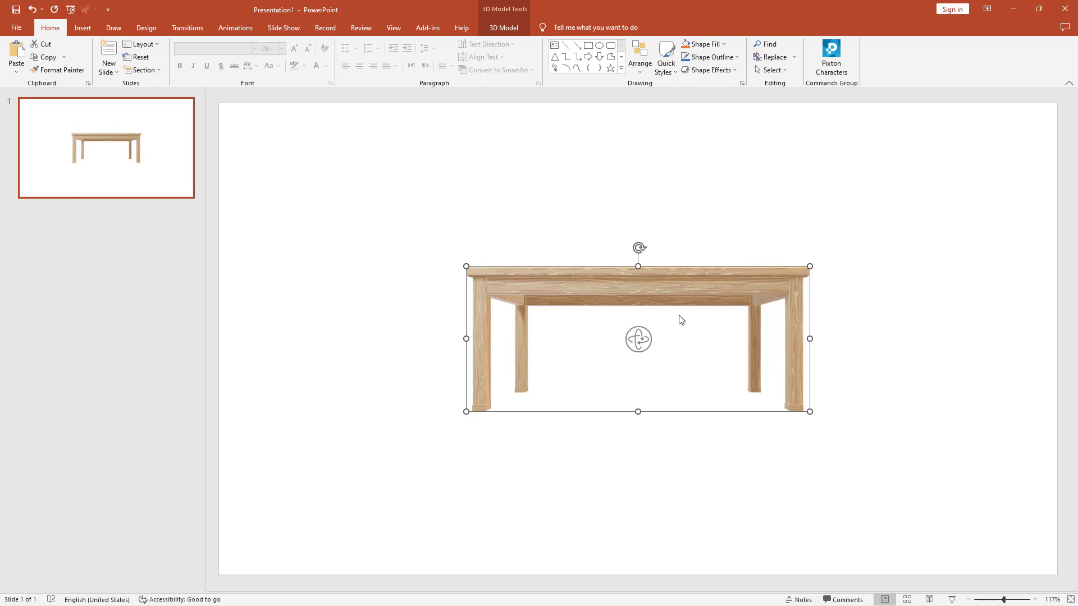
{"action": "left_click", "coordinate": [47, 153]}
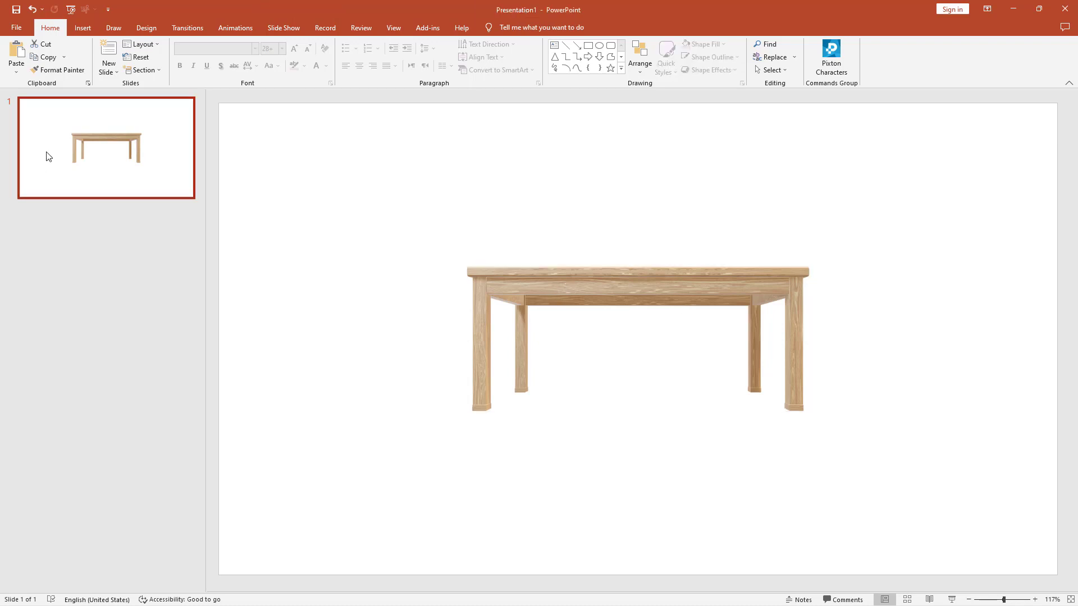
{"action": "key", "text": "ctrl+v"}
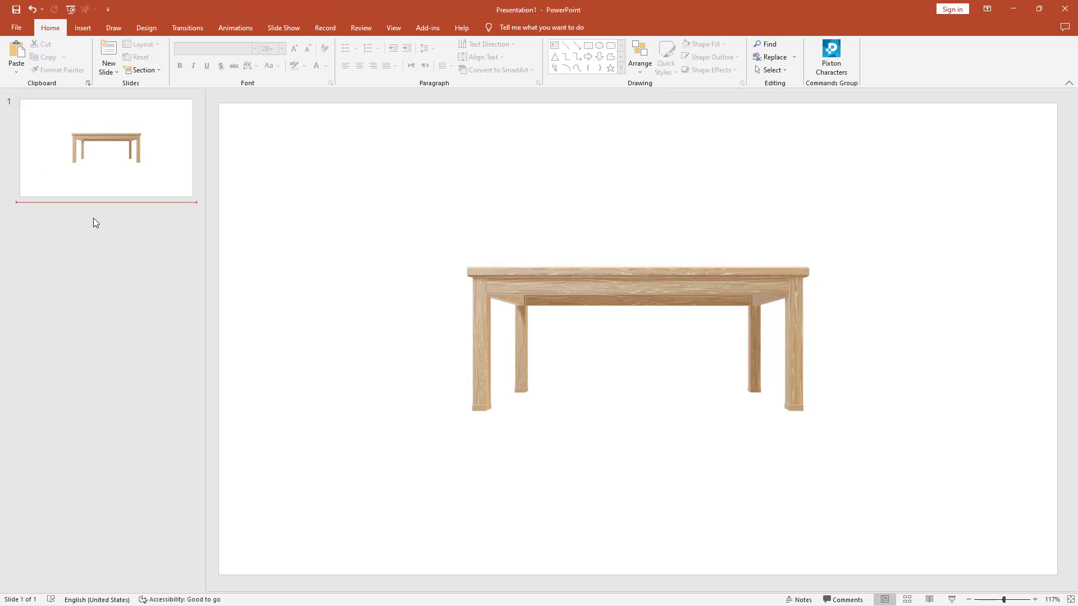
Rotate the table model on slide 2 to a three-quarter view
{"action": "left_click", "coordinate": [529, 313]}
{"action": "left_click_drag", "start_coordinate": [639, 335], "coordinate": [601, 356]}
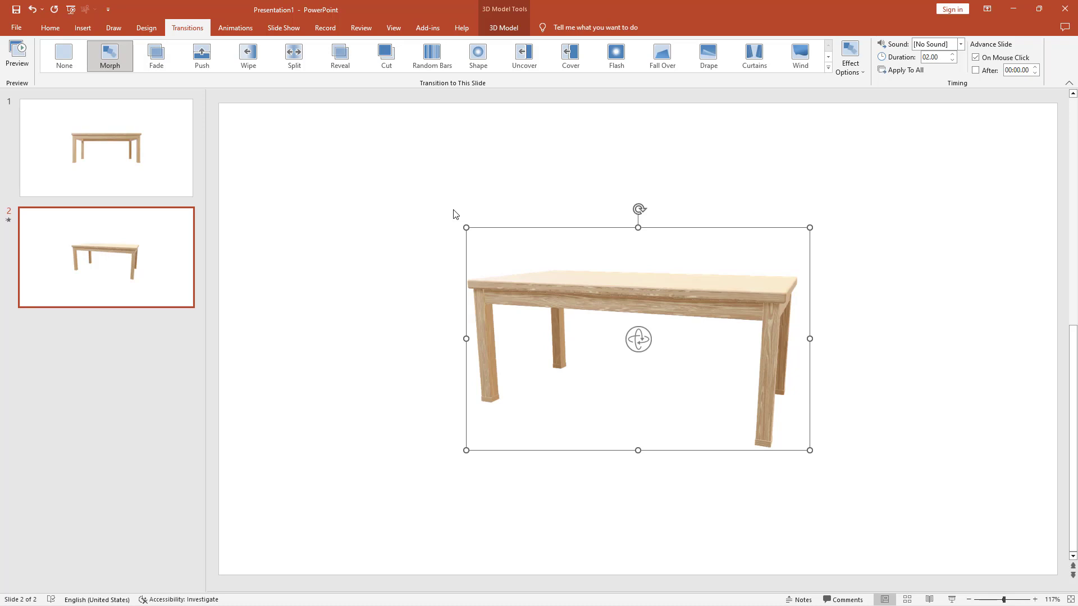
{"action": "left_click", "coordinate": [82, 27]}
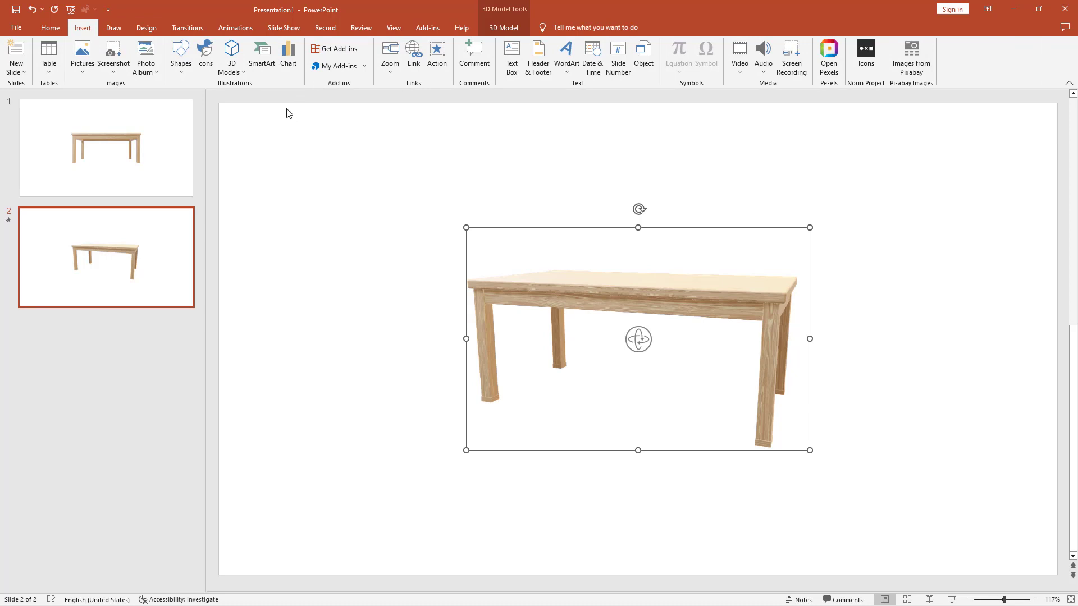
Import scandinavian.fbx from the Desktop's scandinavian-set folder as a 3D model on slide 2
{"action": "left_click", "coordinate": [242, 75]}
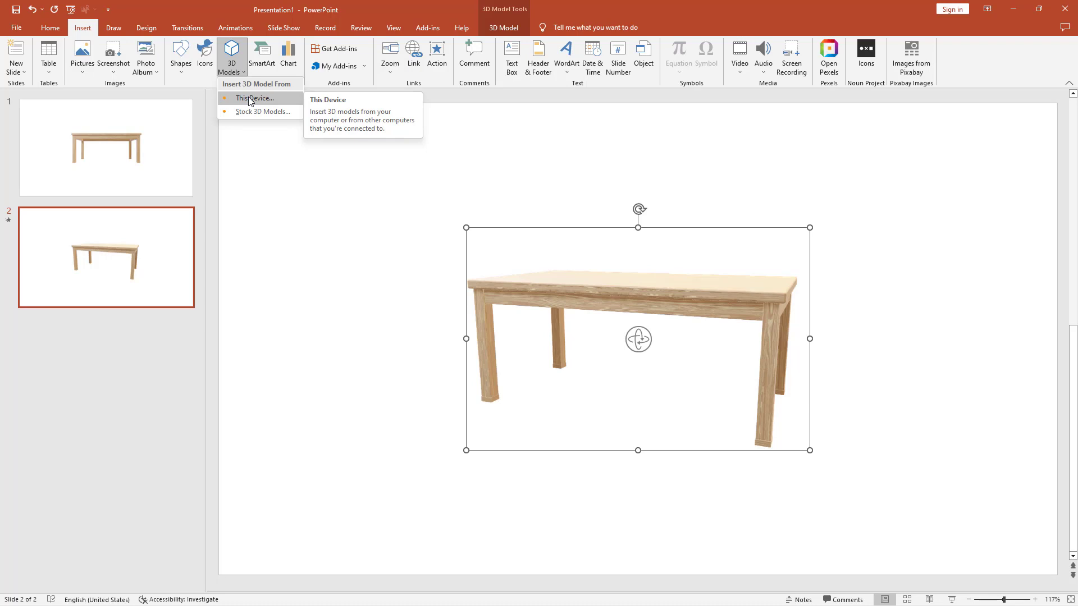
{"action": "left_click", "coordinate": [250, 99]}
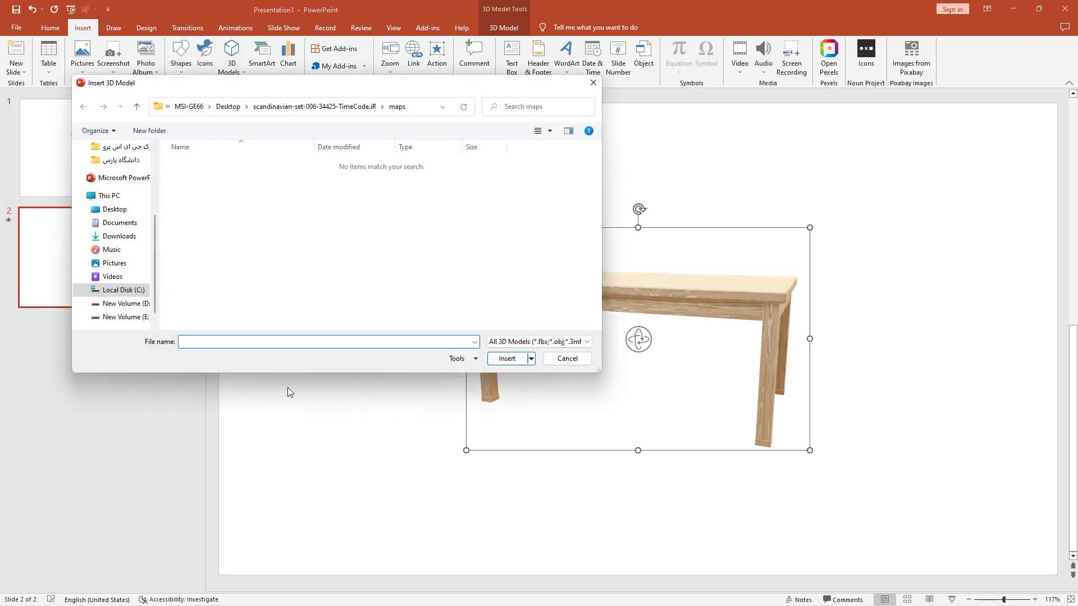
{"action": "left_click", "coordinate": [112, 196]}
{"action": "left_click", "coordinate": [115, 209]}
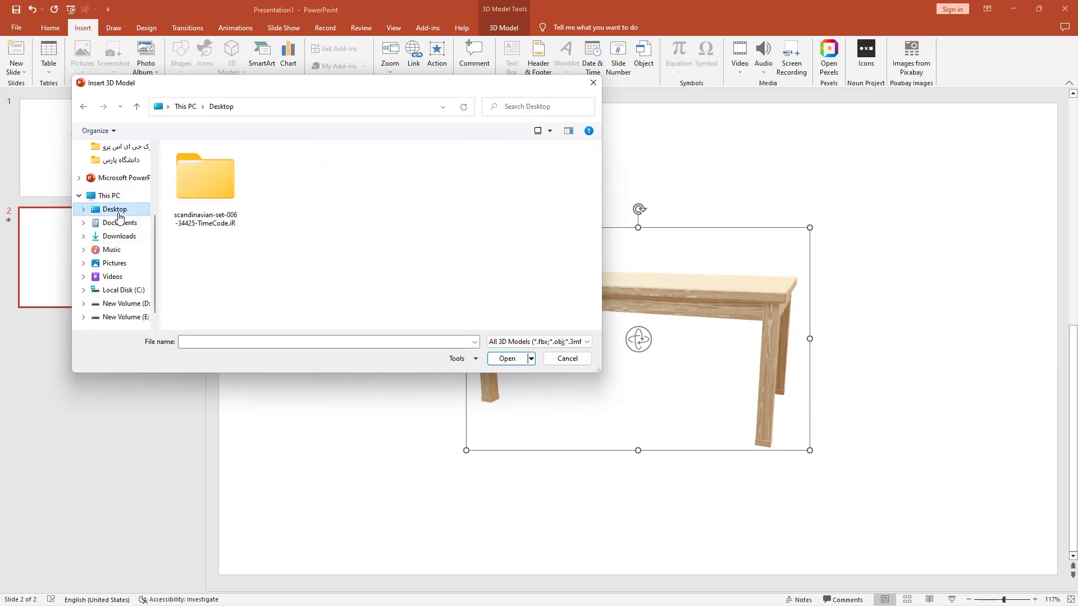
{"action": "double_click", "coordinate": [192, 204]}
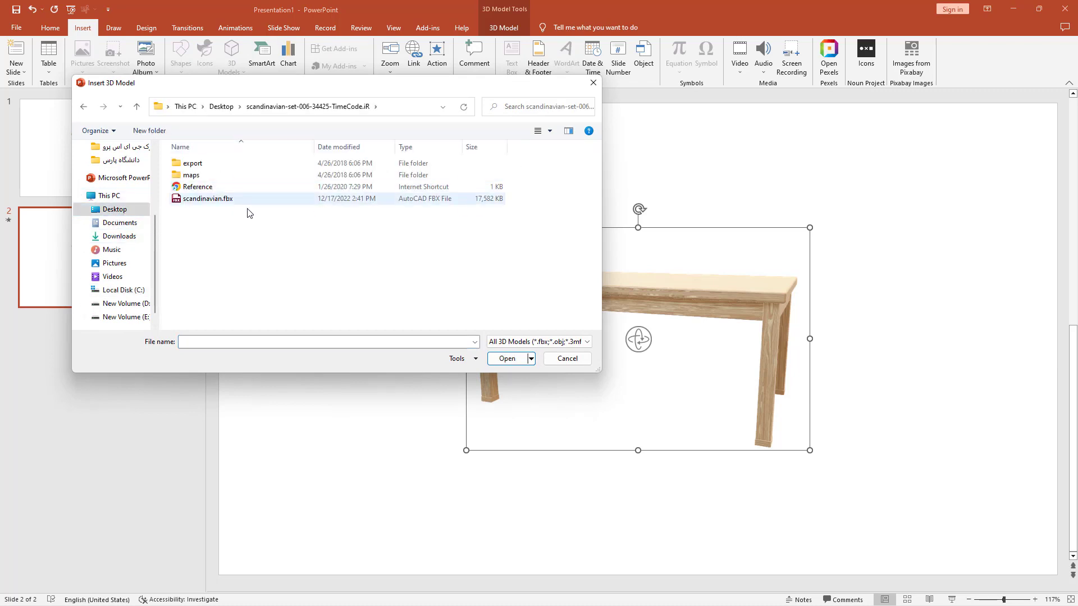
{"action": "left_click", "coordinate": [567, 343]}
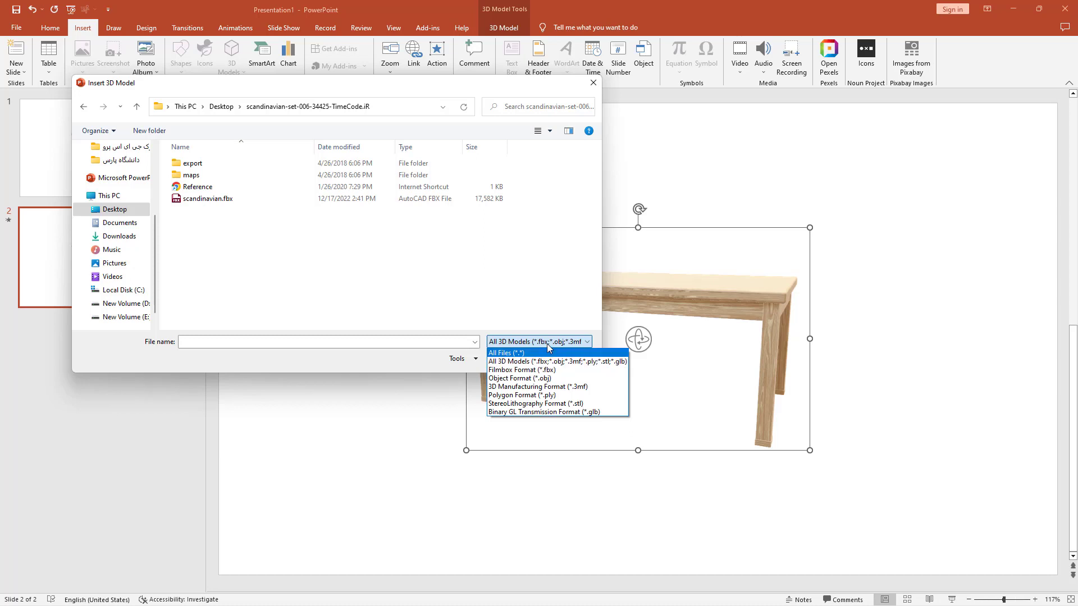
{"action": "left_click", "coordinate": [219, 207]}
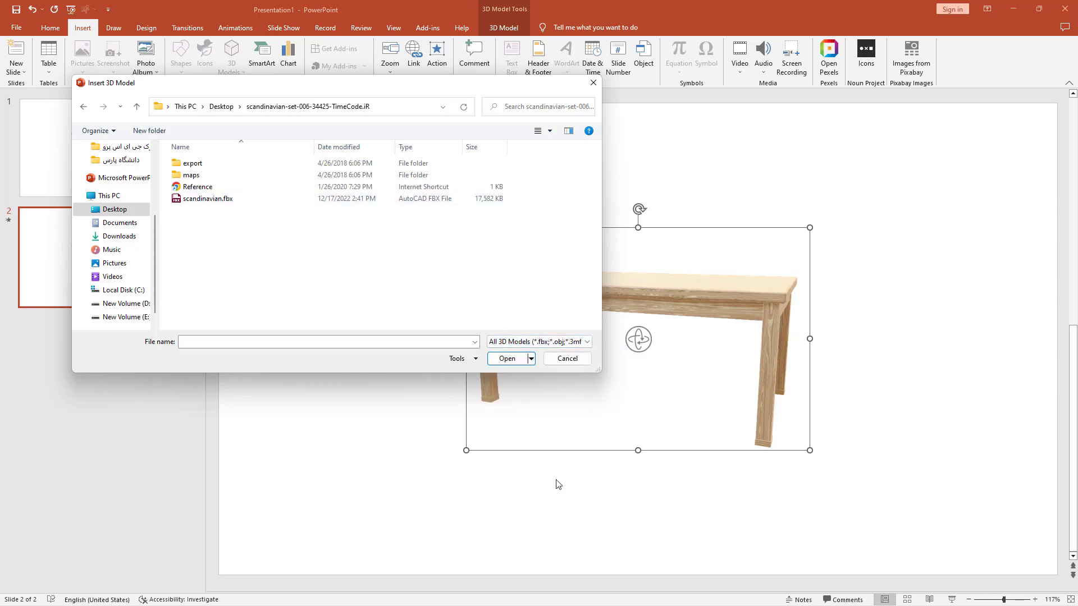
{"action": "left_click", "coordinate": [205, 199]}
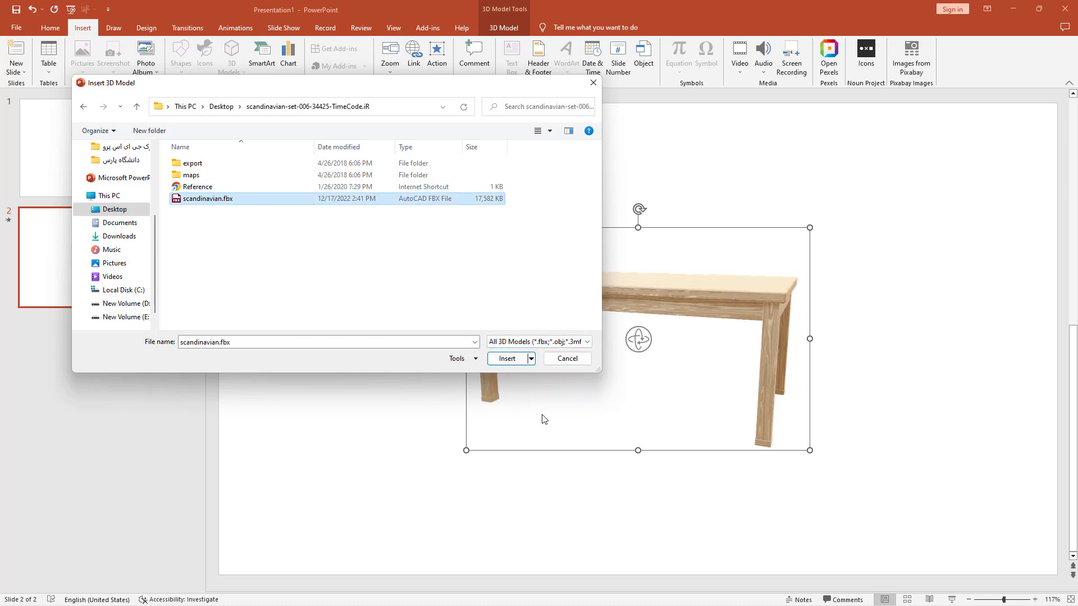
{"action": "left_click", "coordinate": [512, 362]}
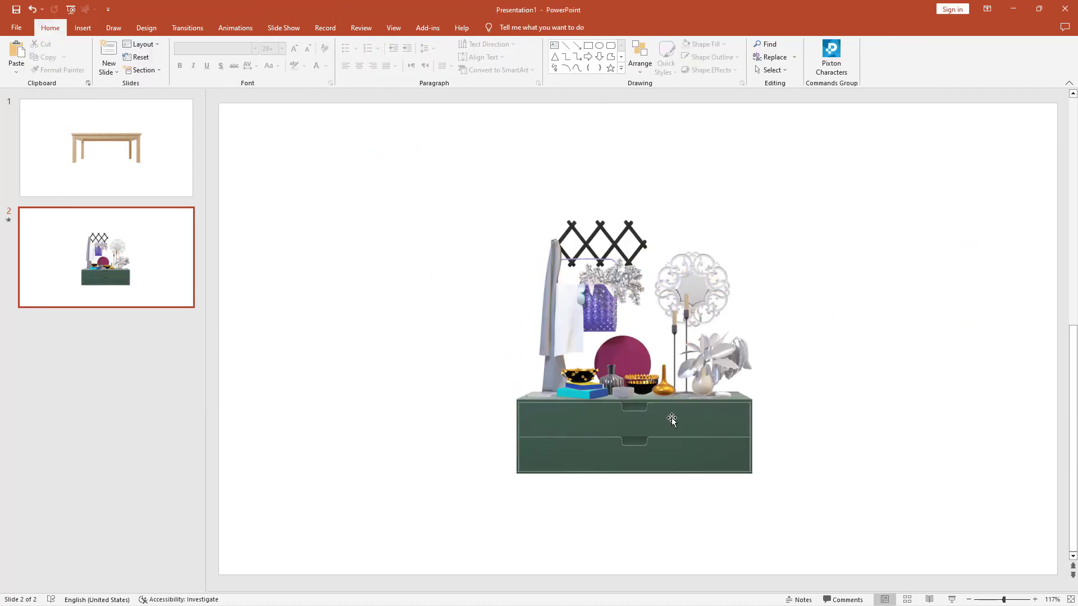
{"action": "left_click_drag", "start_coordinate": [685, 433], "coordinate": [693, 428]}
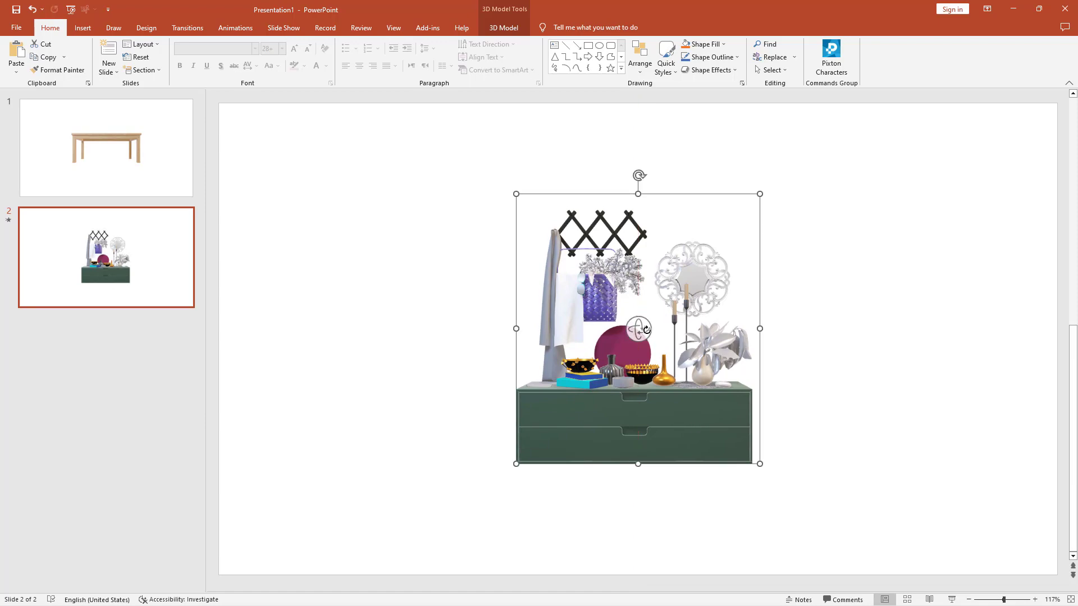
{"action": "mouse_move", "coordinate": [639, 329]}
{"action": "left_mouse_down"}
{"action": "mouse_move", "coordinate": [524, 370]}
{"action": "mouse_move", "coordinate": [561, 336]}
{"action": "left_mouse_up"}
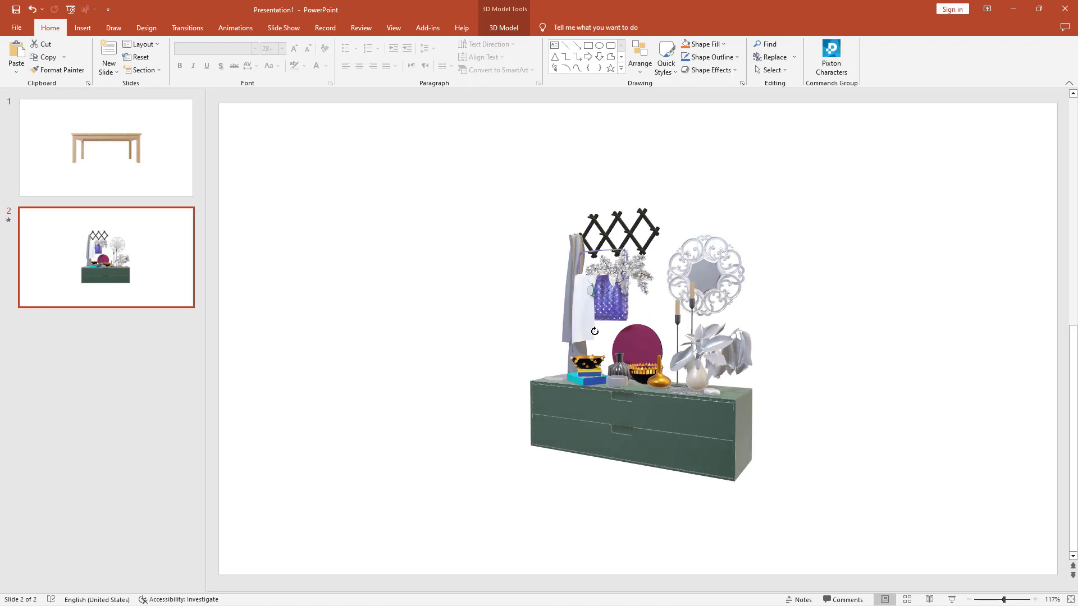
{"action": "left_click", "coordinate": [503, 27]}
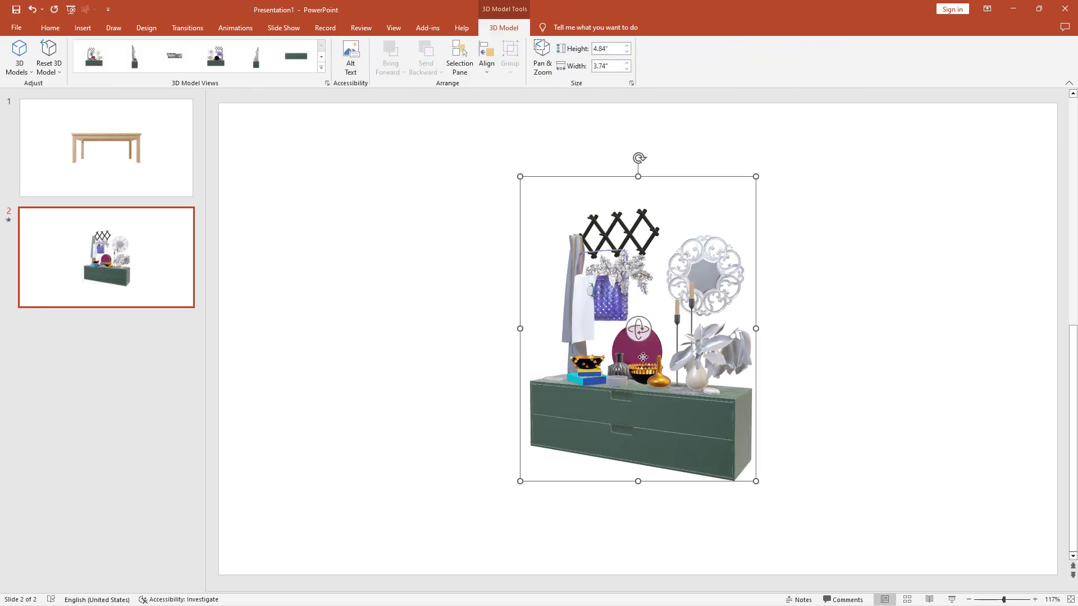
{"action": "left_click", "coordinate": [321, 66]}
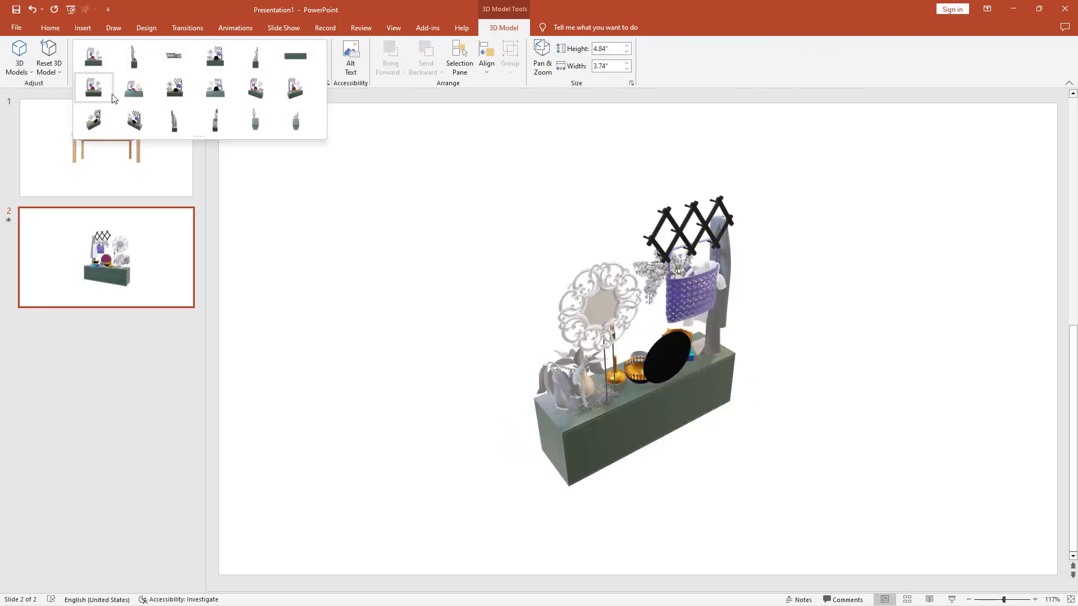
{"action": "left_click", "coordinate": [134, 88]}
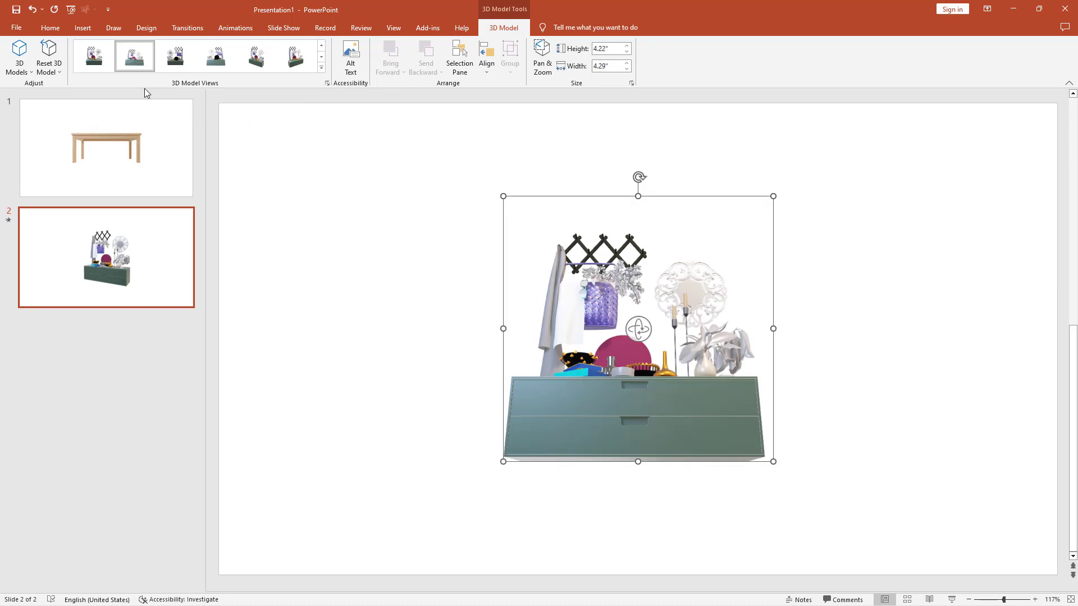
{"action": "left_click", "coordinate": [321, 66]}
{"action": "left_click", "coordinate": [298, 82]}
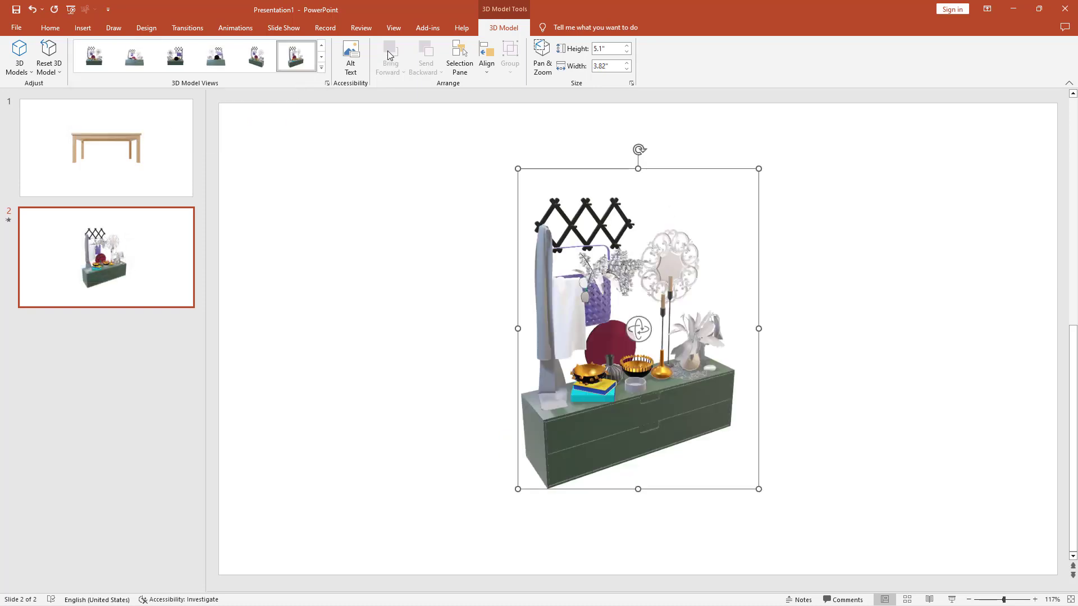
{"action": "mouse_move", "coordinate": [648, 326]}
{"action": "left_mouse_down"}
{"action": "mouse_move", "coordinate": [564, 318]}
{"action": "mouse_move", "coordinate": [688, 330]}
{"action": "left_mouse_up"}
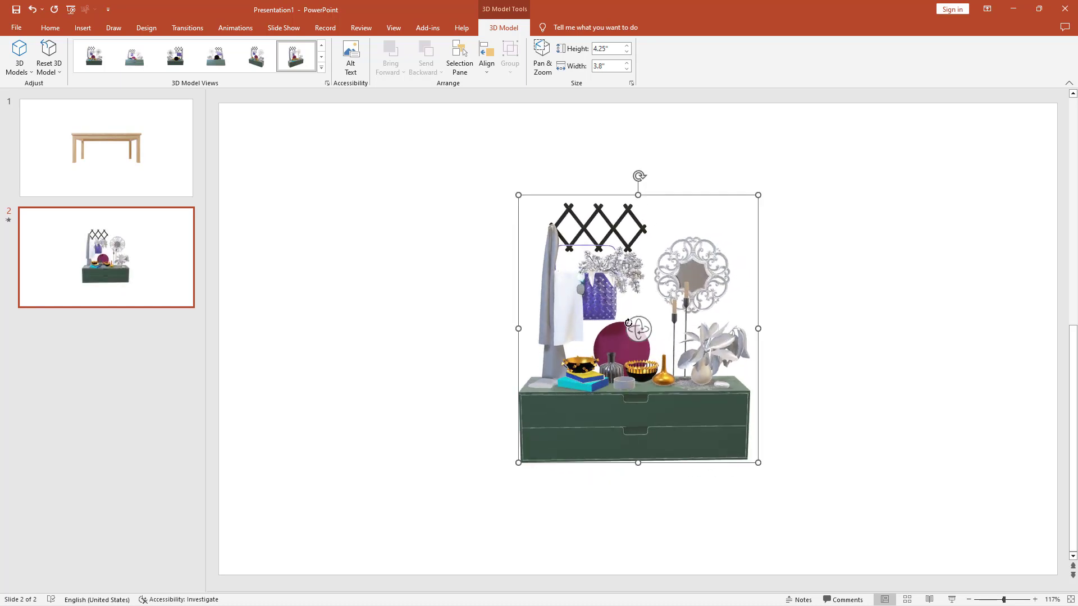
{"action": "left_click", "coordinate": [837, 322]}
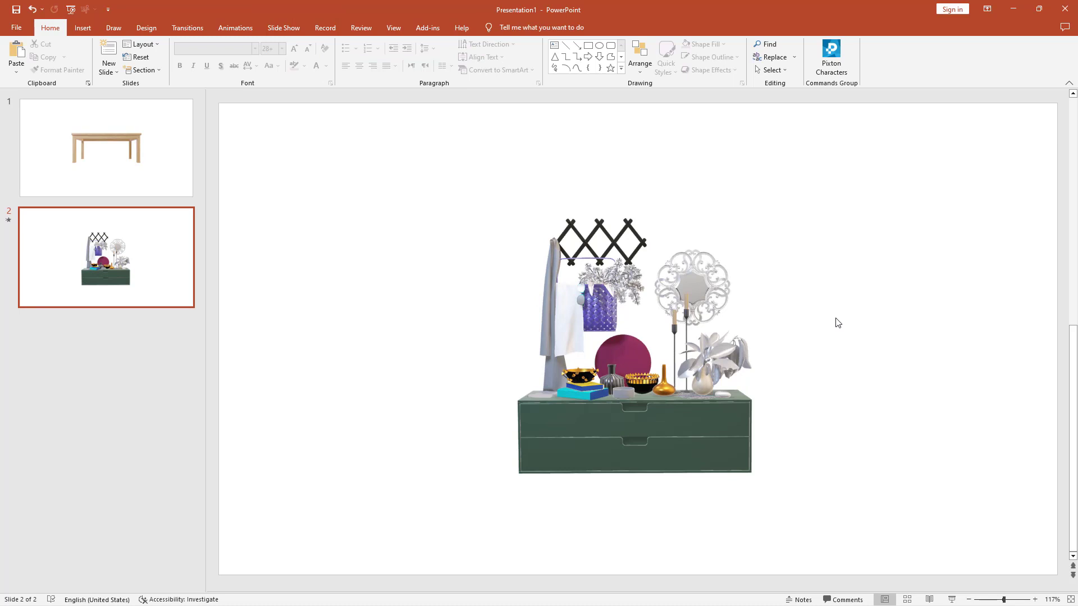